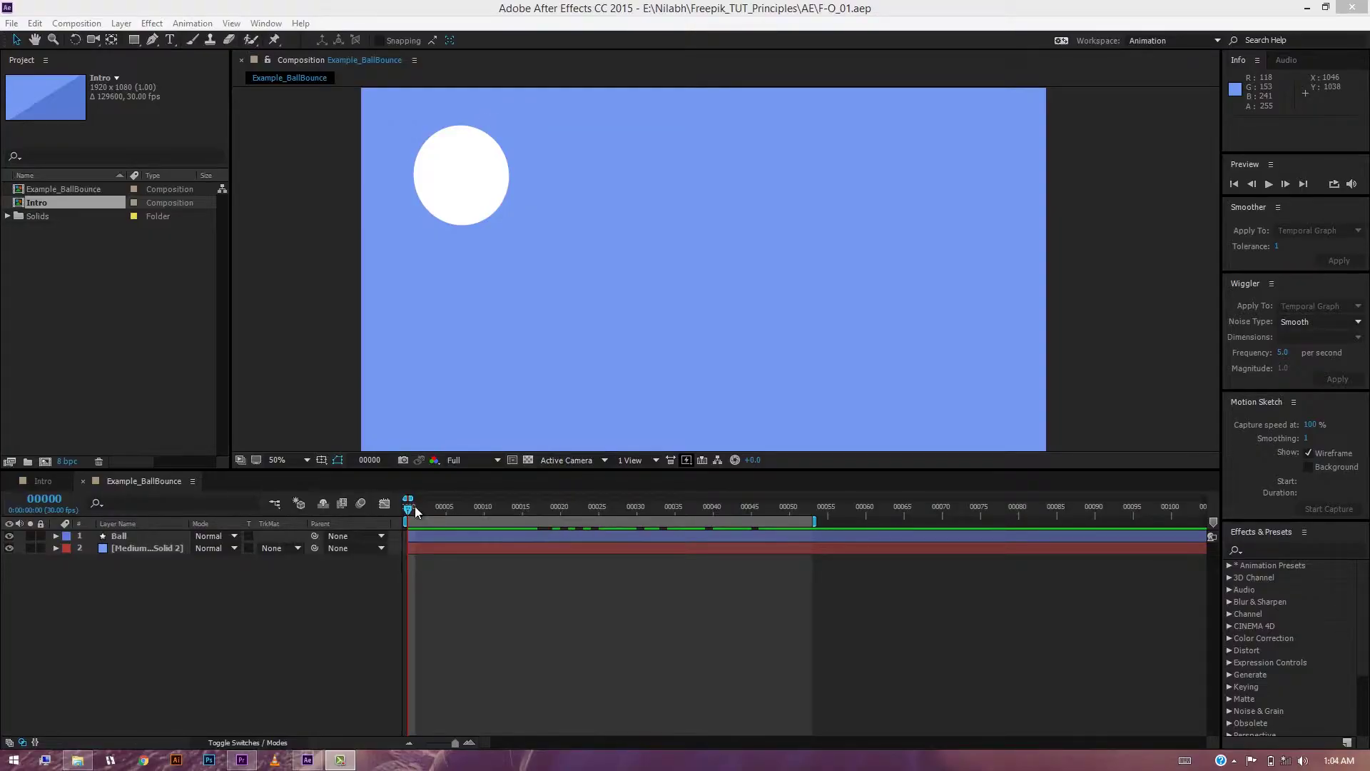
Play the ball bounce animation and return to frame 0.
{"action": "left_click_drag", "start_coordinate": [409, 508], "coordinate": [371, 521]}
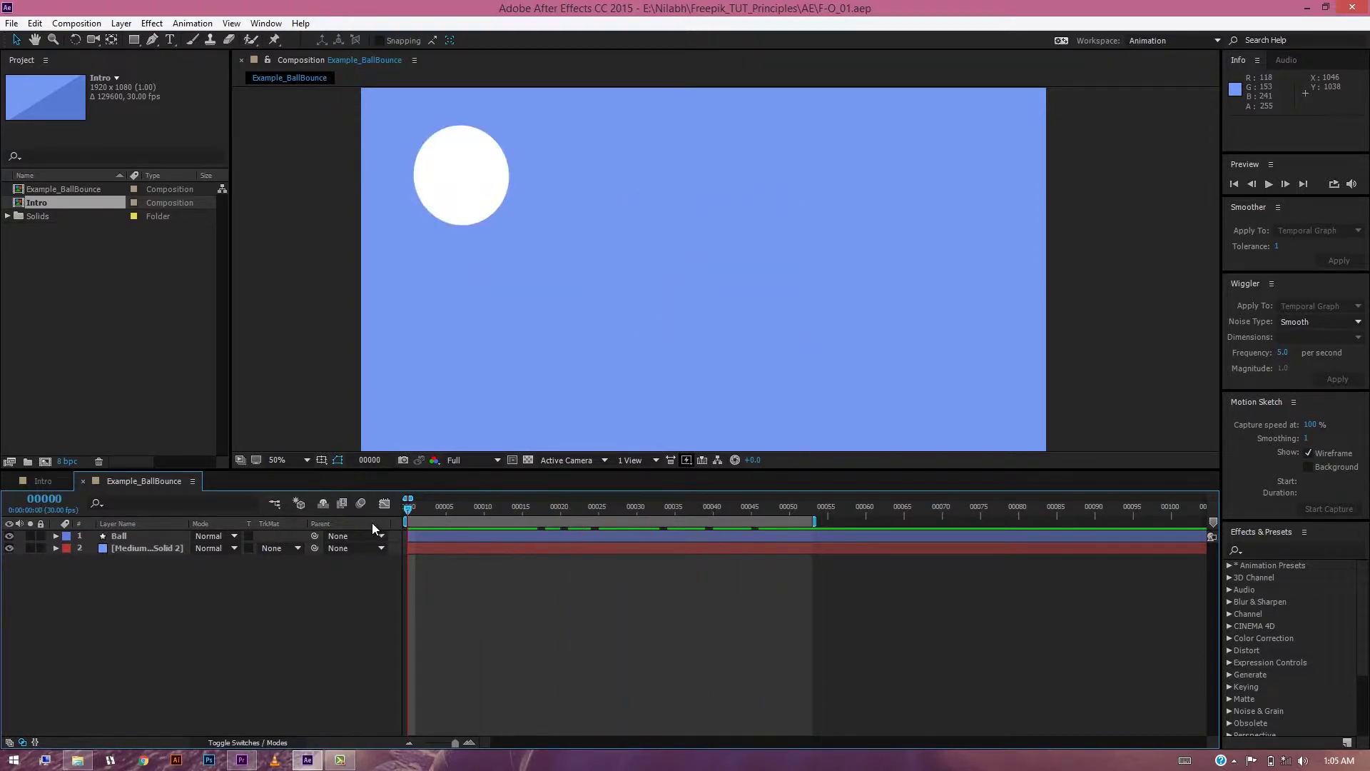
{"action": "key", "text": "space"}
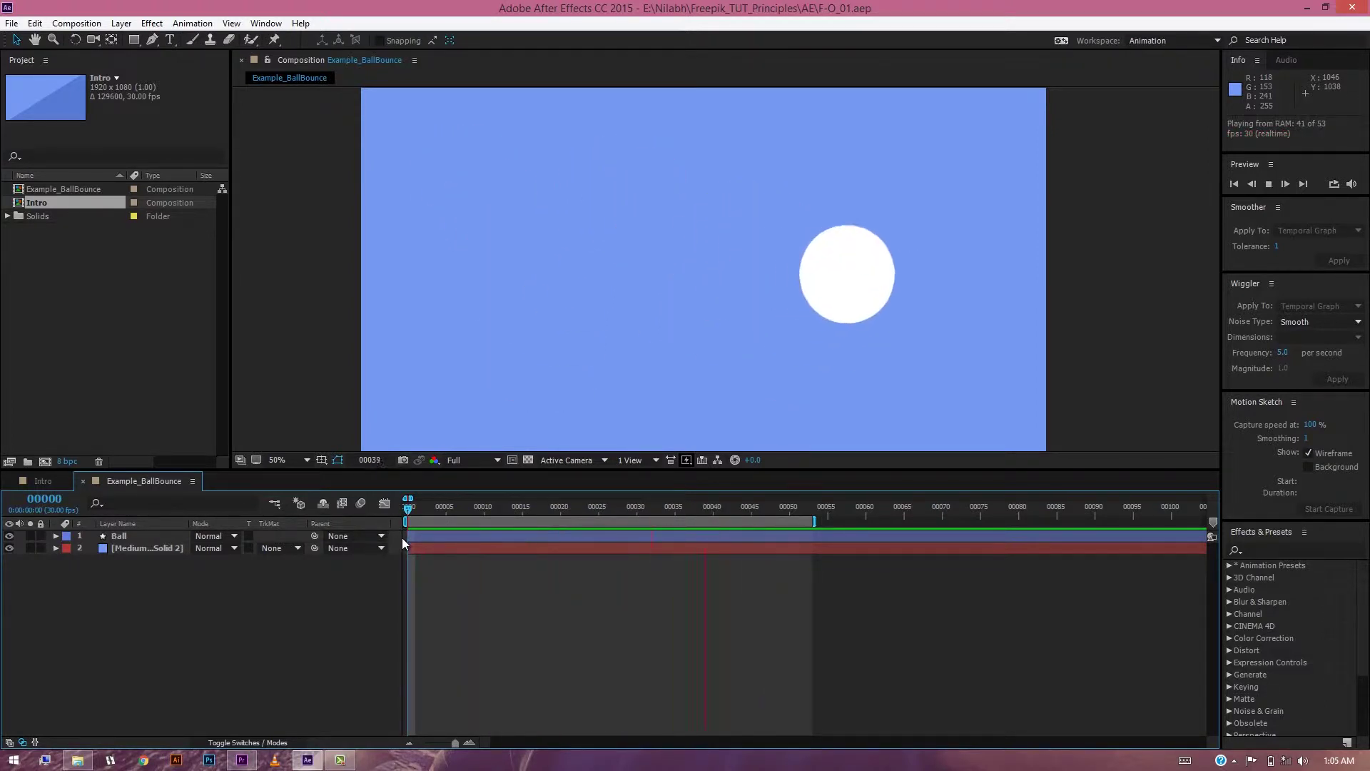
{"action": "key", "text": "space"}
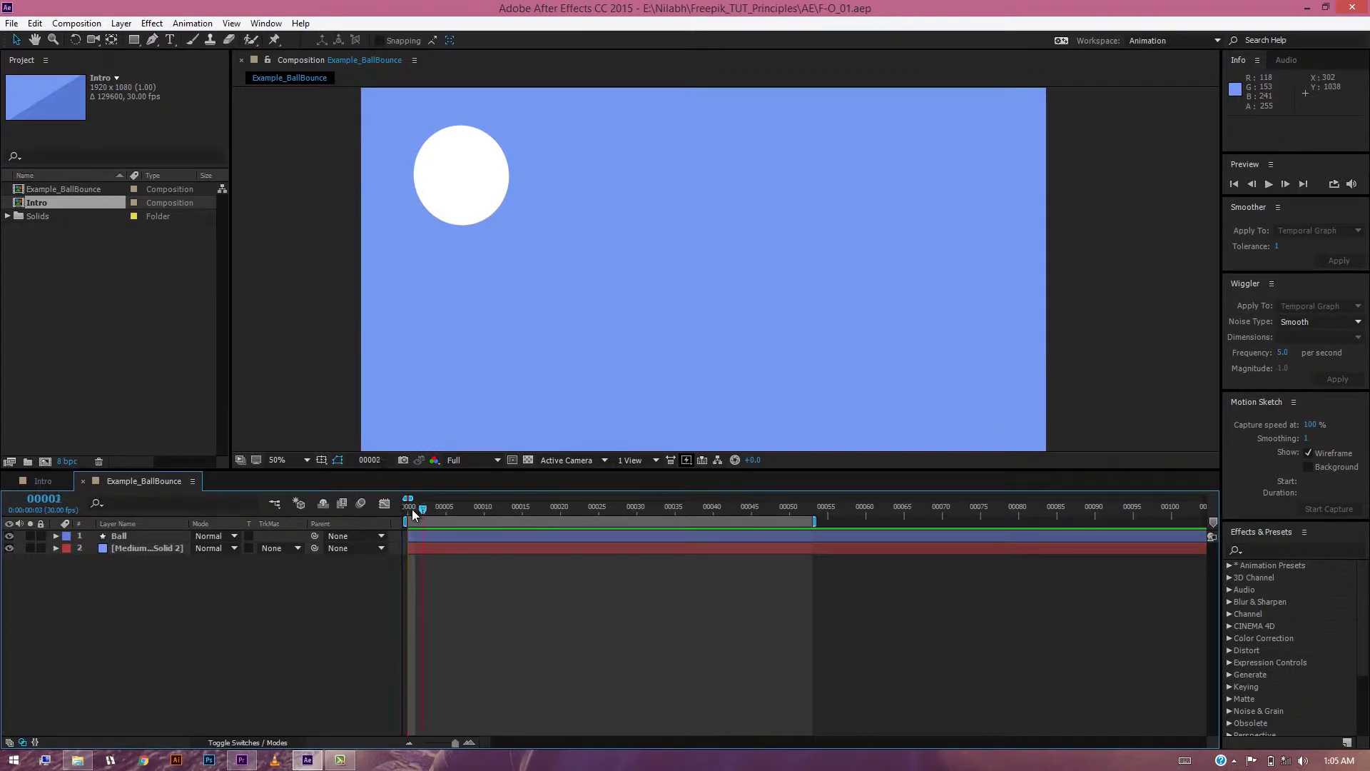
{"action": "mouse_move", "coordinate": [412, 508]}
{"action": "left_mouse_down"}
{"action": "mouse_move", "coordinate": [451, 511]}
{"action": "mouse_move", "coordinate": [403, 512]}
{"action": "left_mouse_up"}
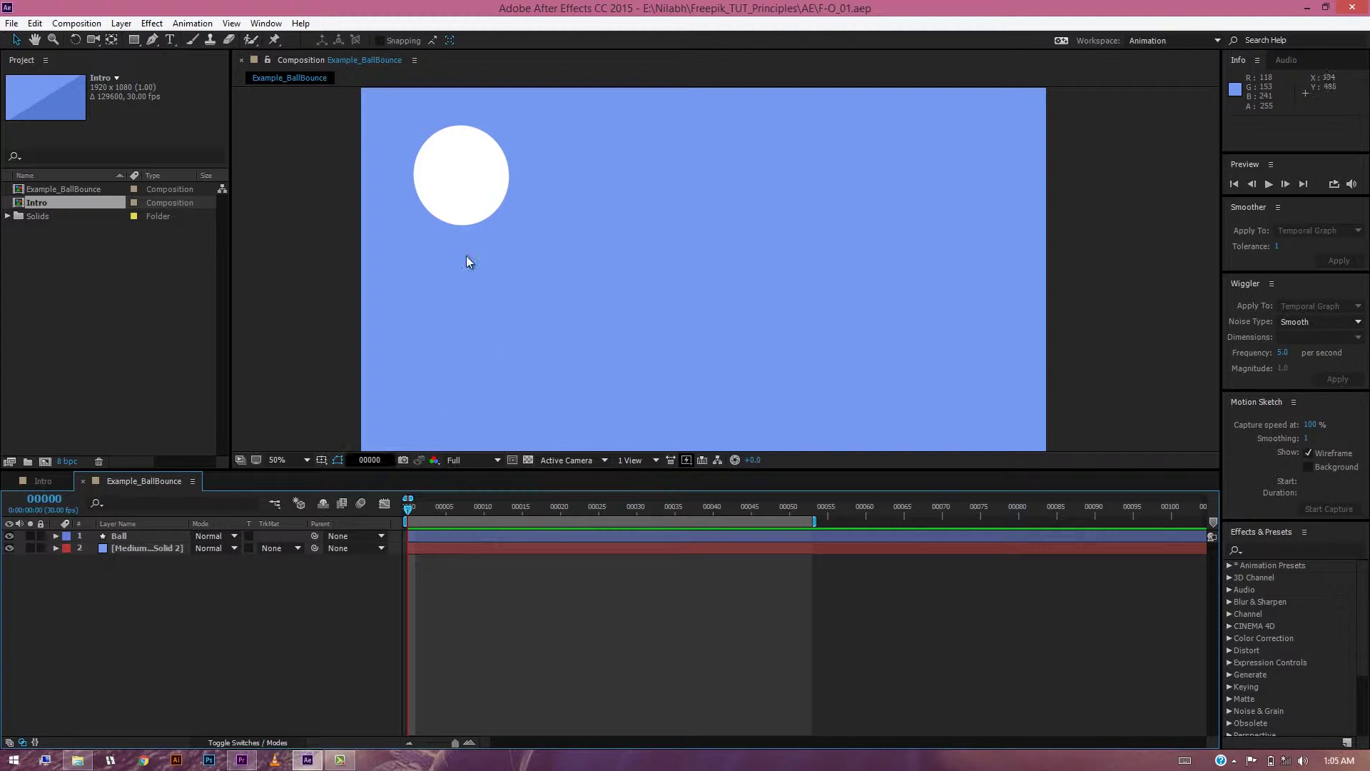
{"action": "left_click_drag", "start_coordinate": [429, 510], "coordinate": [378, 525]}
Activate the Pen tool and set the shape fill color to white.
{"action": "right_click", "coordinate": [139, 615]}
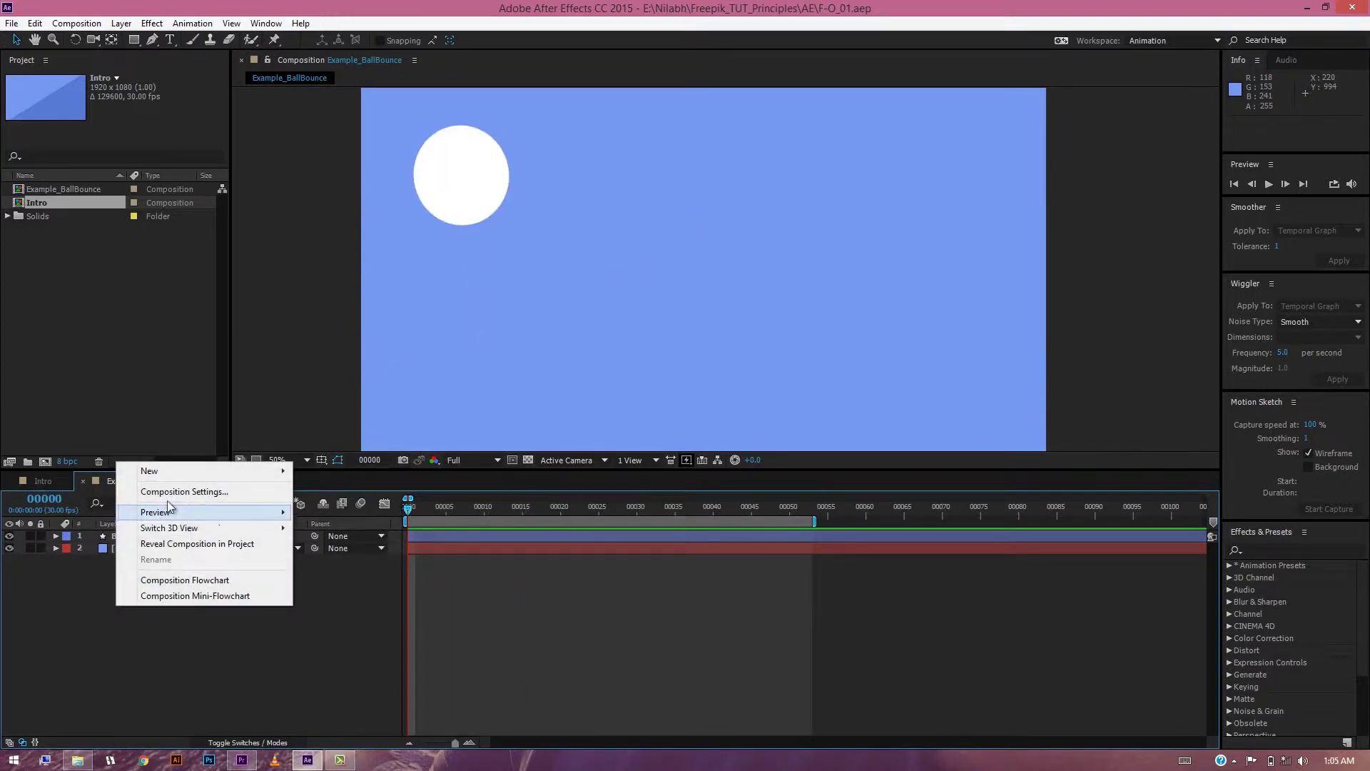
{"action": "left_click", "coordinate": [154, 41]}
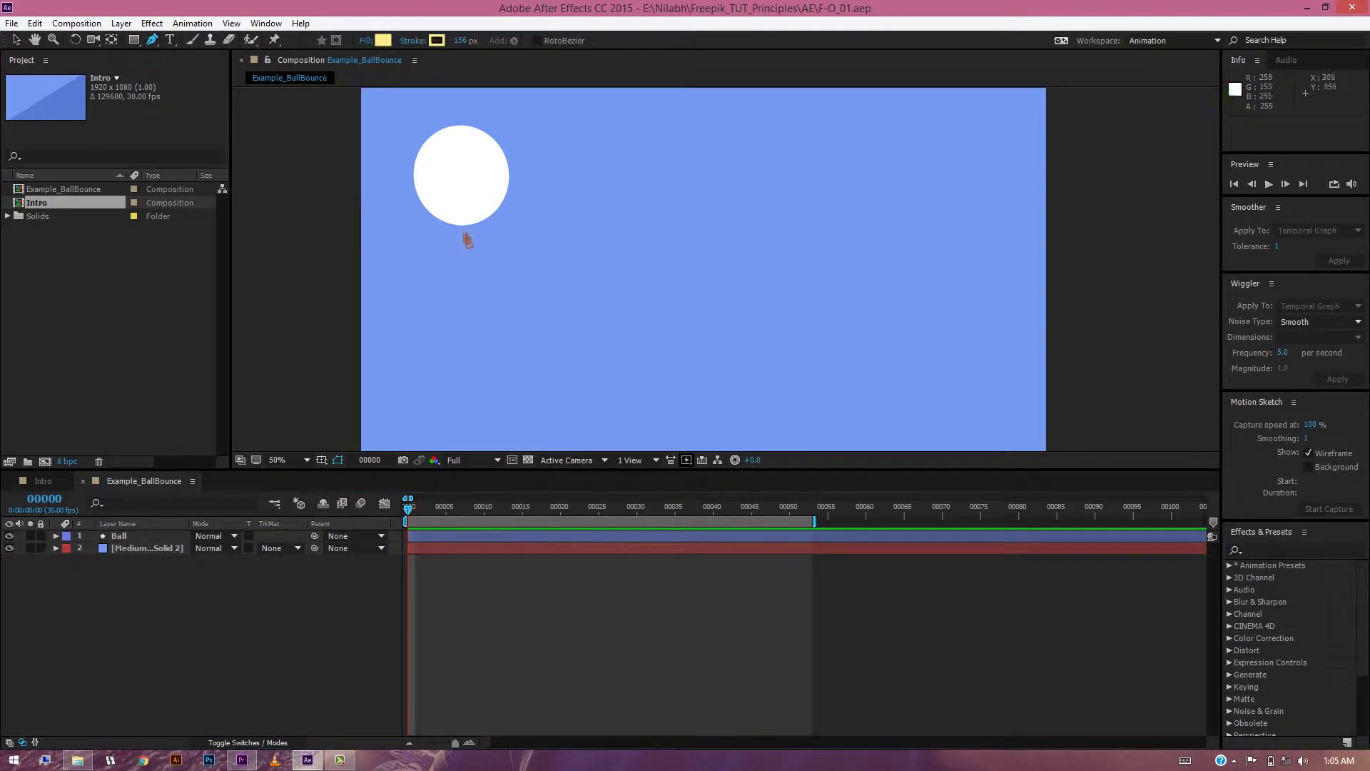
{"action": "left_click", "coordinate": [384, 41]}
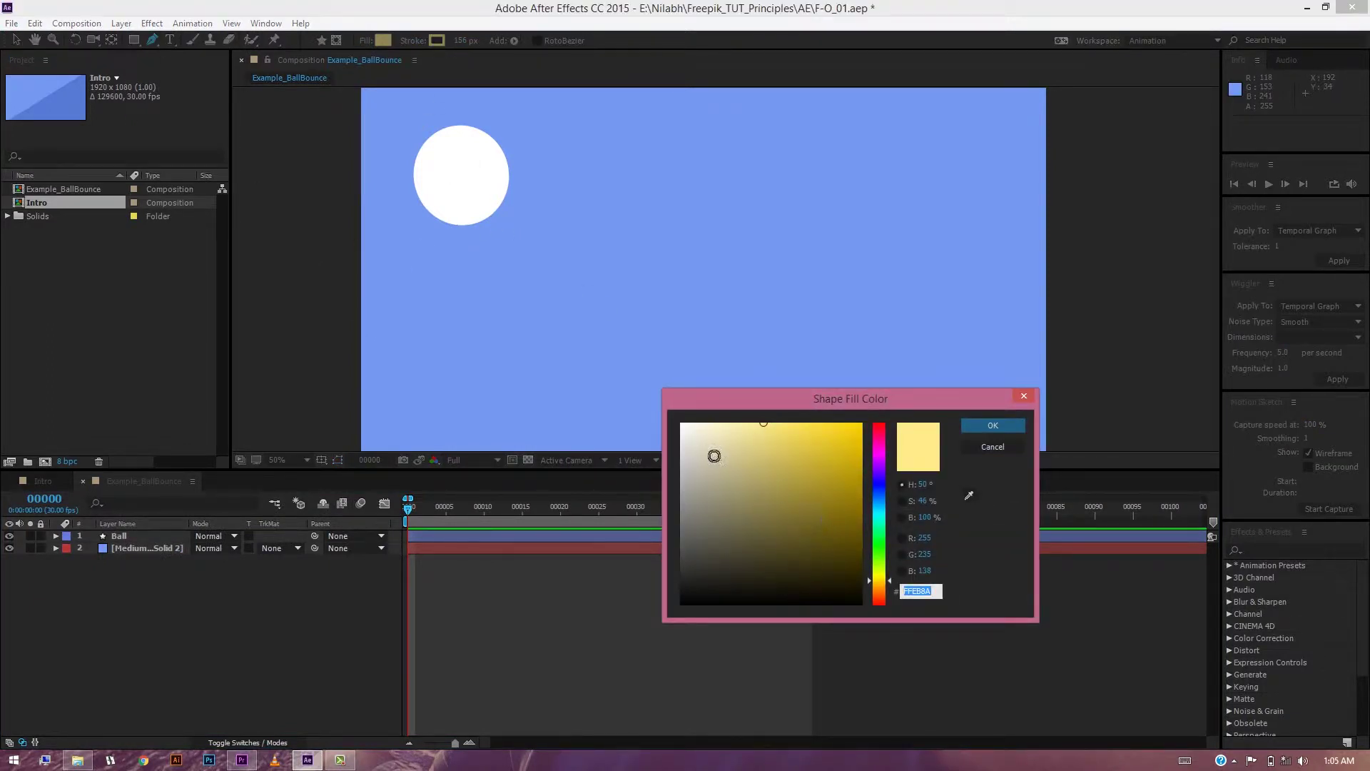
{"action": "left_click", "coordinate": [682, 424]}
{"action": "left_click", "coordinate": [1010, 428]}
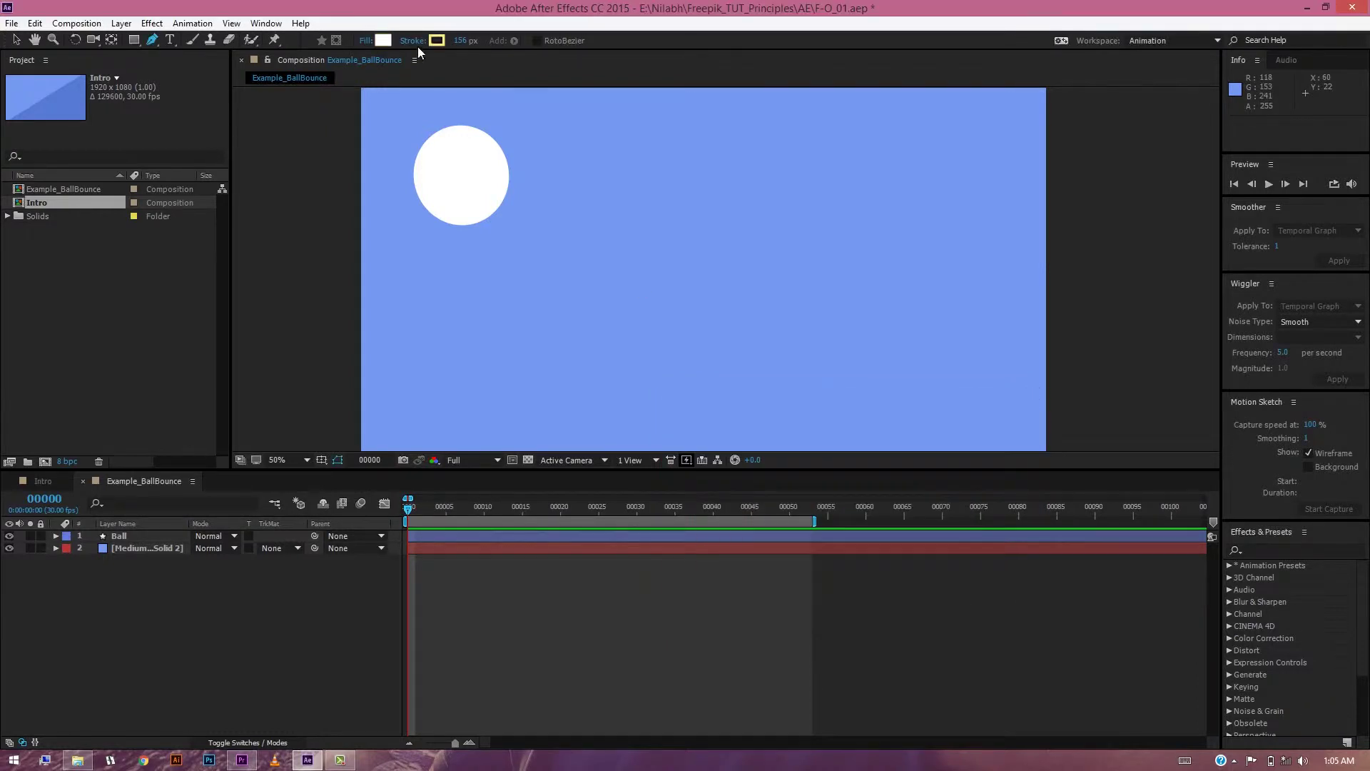
Draw an open three-point tail path from the ball's lower edge out to the left edge of the composition.
{"action": "left_click_drag", "start_coordinate": [463, 216], "coordinate": [368, 214]}
{"action": "key", "text": "ctrl+z"}
{"action": "key", "text": "ctrl+z"}
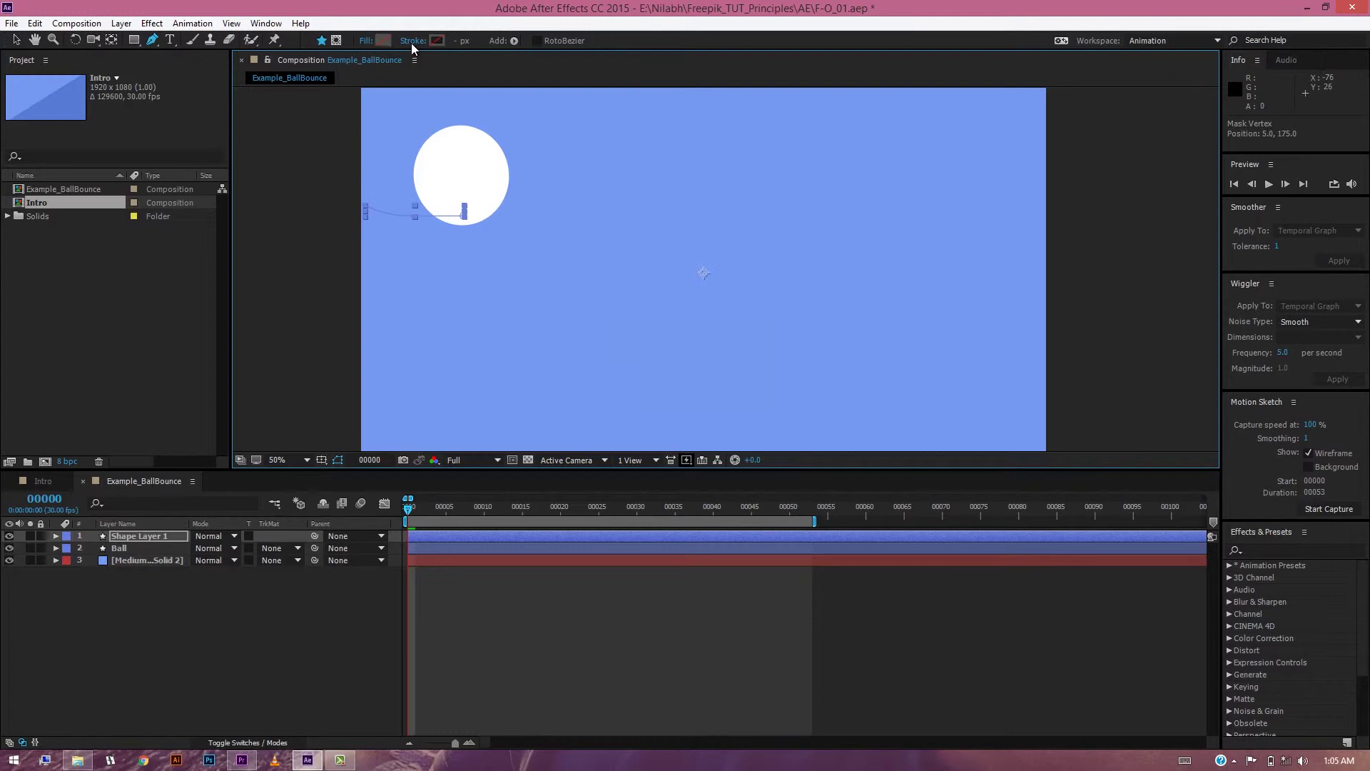
Give the tail path no fill and a white 69 px stroke with Round Cap and Round Join.
{"action": "left_click", "coordinate": [383, 40]}
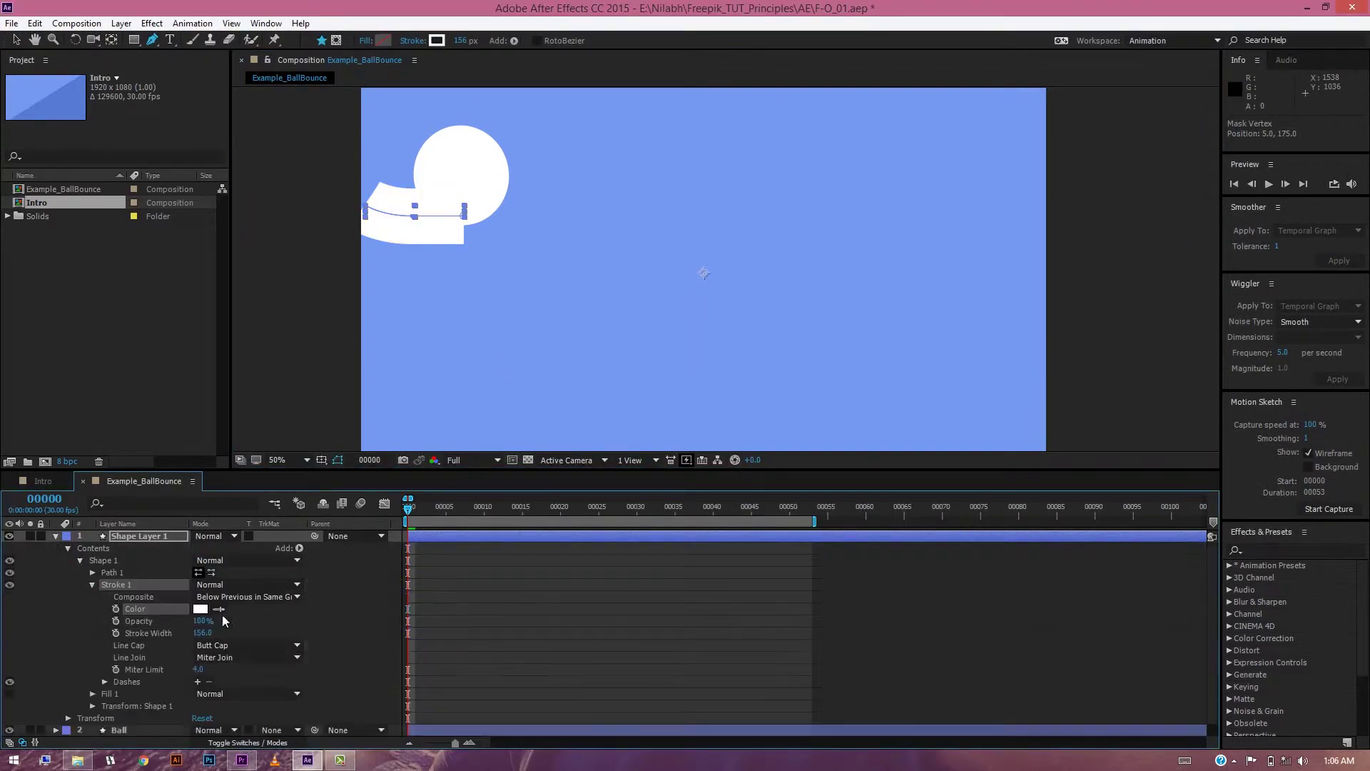
{"action": "left_click", "coordinate": [246, 651]}
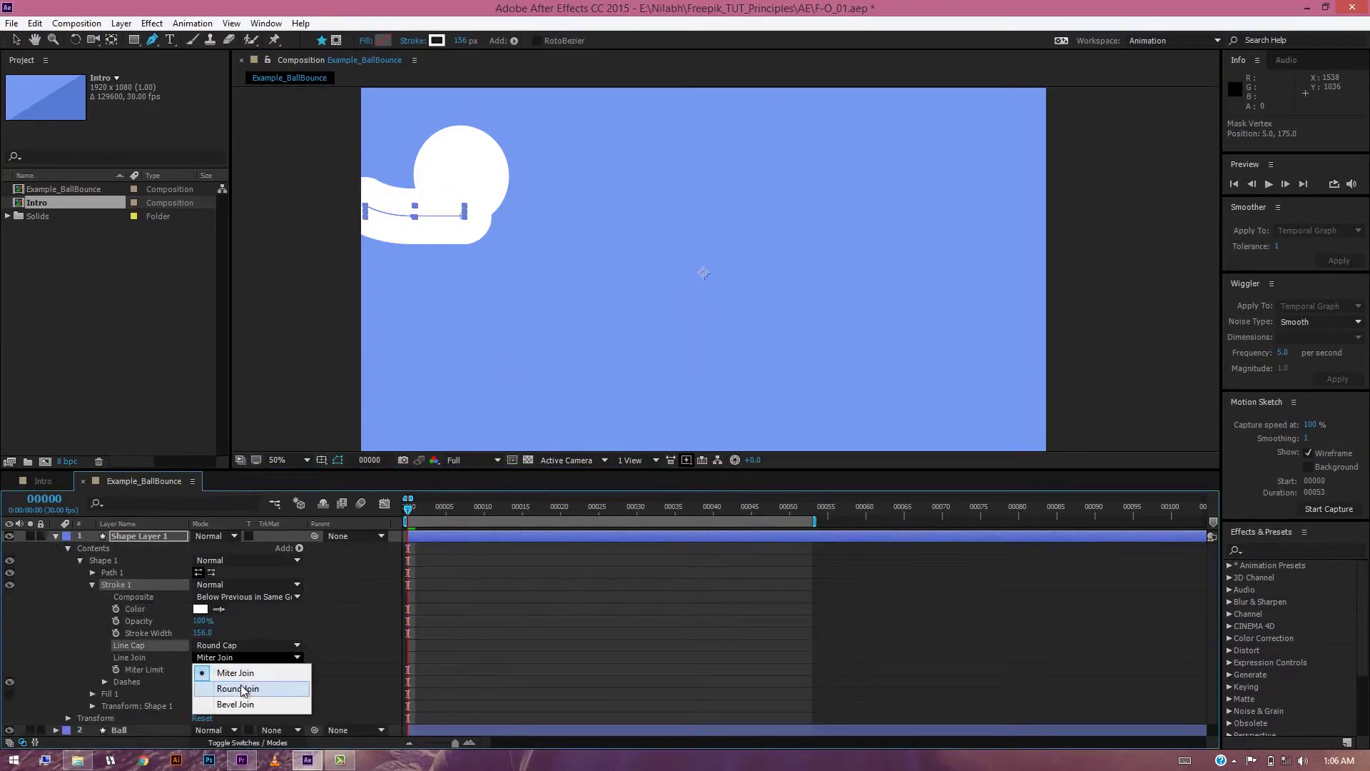
{"action": "left_click", "coordinate": [307, 685]}
{"action": "left_click_drag", "start_coordinate": [404, 53], "coordinate": [417, 53]}
Straighten the tail path by levelling its two end points at the ball's lower edge.
{"action": "left_click_drag", "start_coordinate": [365, 206], "coordinate": [378, 215]}
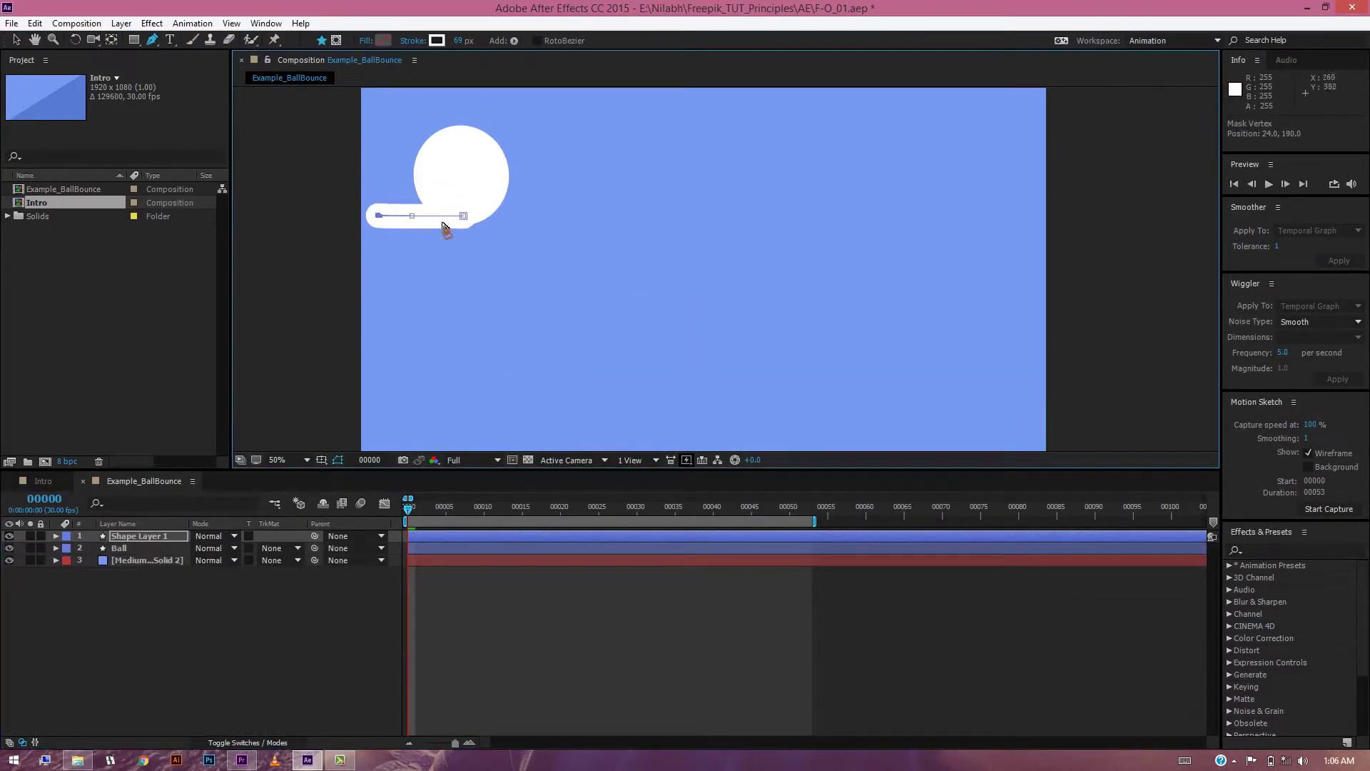
{"action": "left_click_drag", "start_coordinate": [464, 216], "coordinate": [464, 213]}
{"action": "left_click", "coordinate": [376, 214]}
Rename the new shape layer as Tail.
{"action": "right_click", "coordinate": [154, 536]}
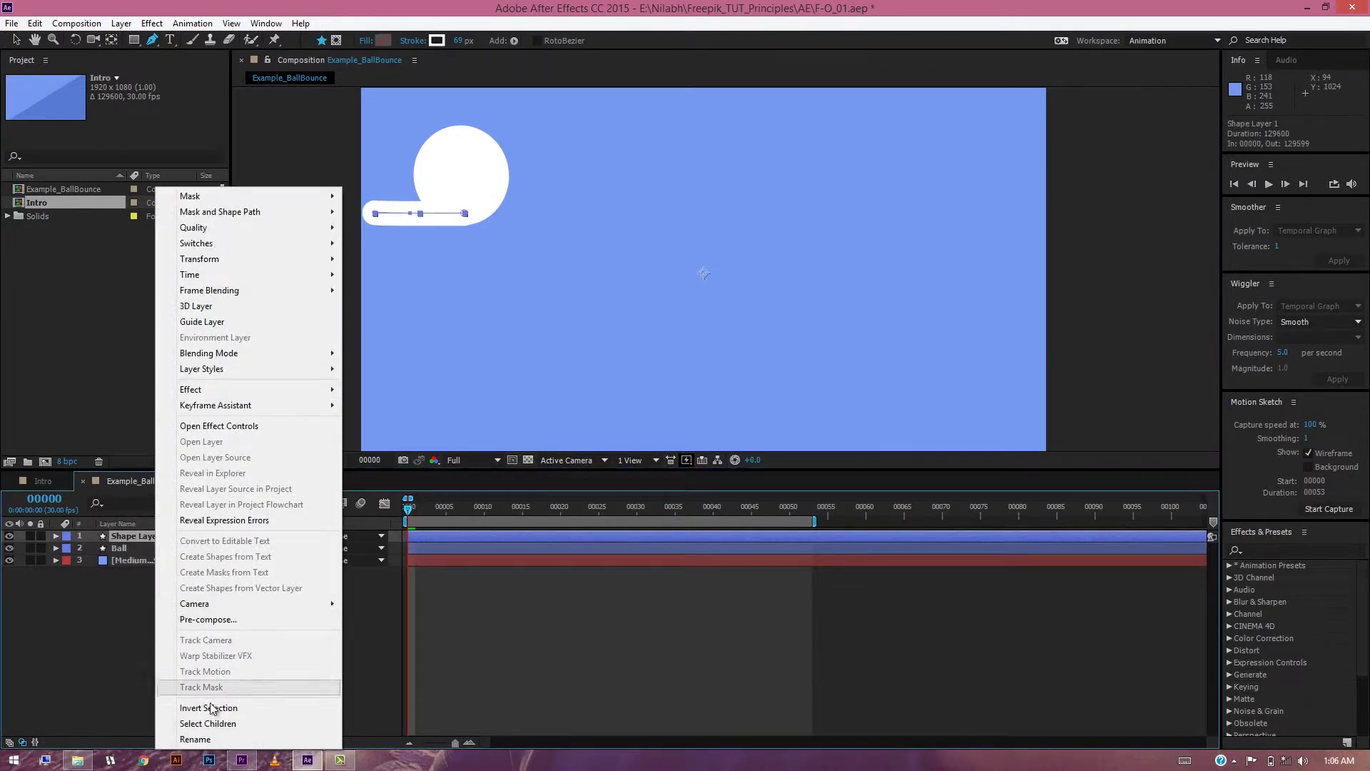
{"action": "left_click", "coordinate": [264, 735]}
{"action": "type", "text": "Tail"}
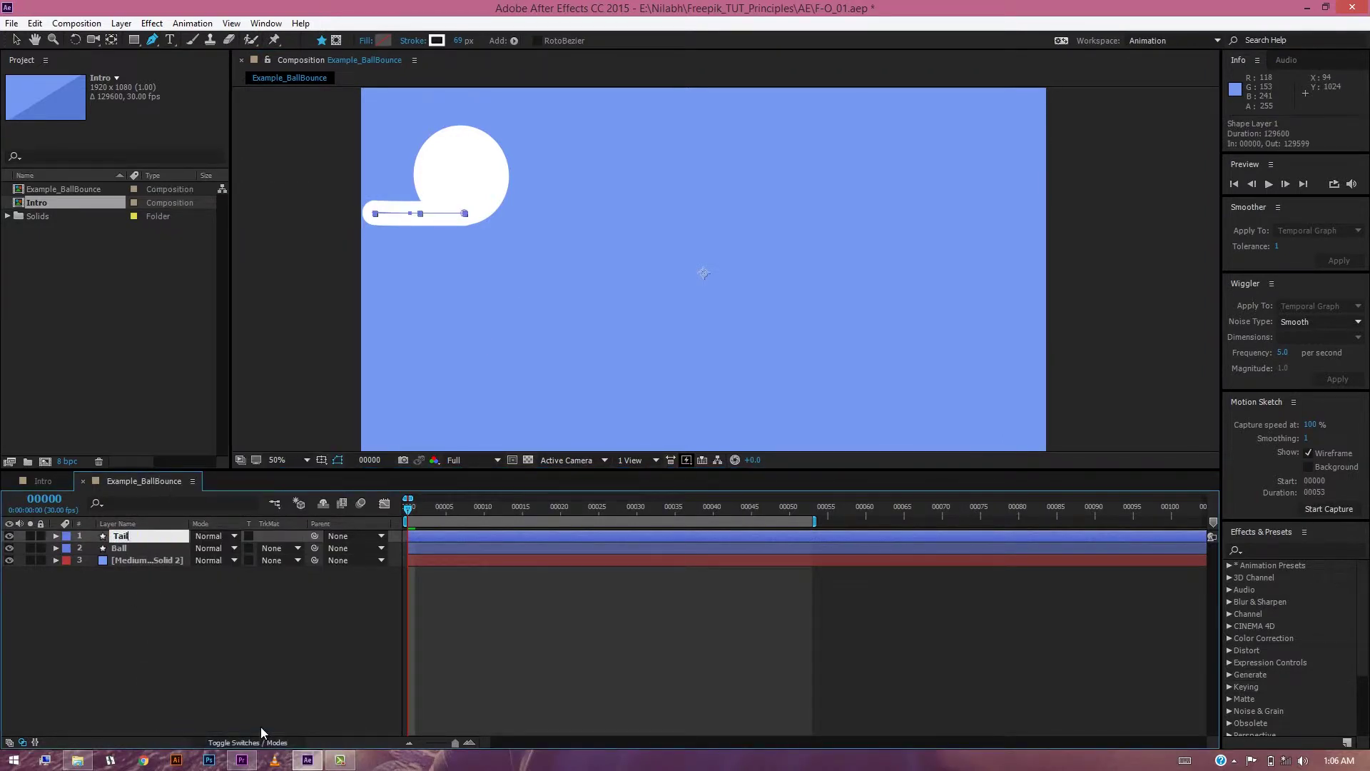
{"action": "key", "text": "Return"}
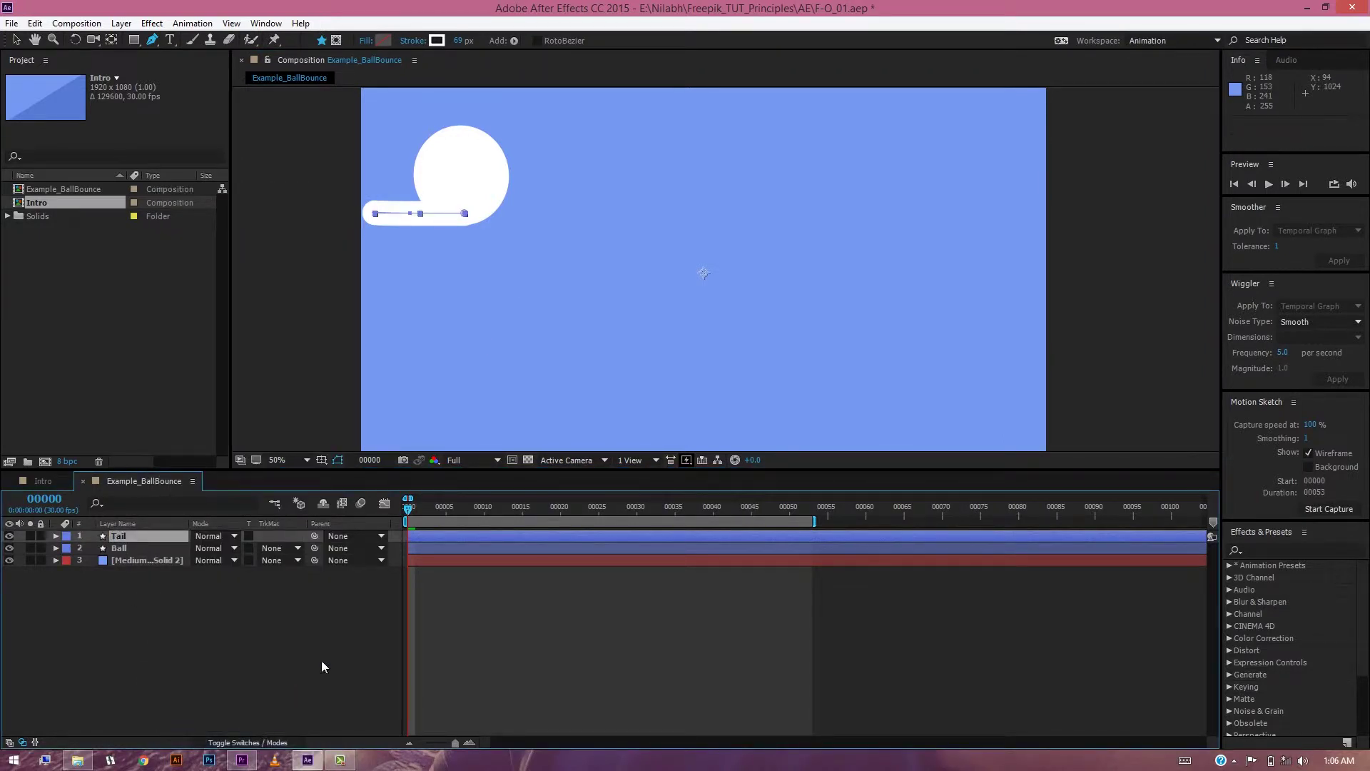
Parent the Tail layer to the Ball layer and play the animation from frame 0 to check the attached tail.
{"action": "left_click_drag", "start_coordinate": [314, 536], "coordinate": [118, 547]}
{"action": "mouse_move", "coordinate": [406, 510]}
{"action": "left_mouse_down"}
{"action": "mouse_move", "coordinate": [620, 528]}
{"action": "mouse_move", "coordinate": [701, 518]}
{"action": "mouse_move", "coordinate": [403, 534]}
{"action": "left_mouse_up"}
{"action": "left_click", "coordinate": [474, 595]}
{"action": "key", "text": "space"}
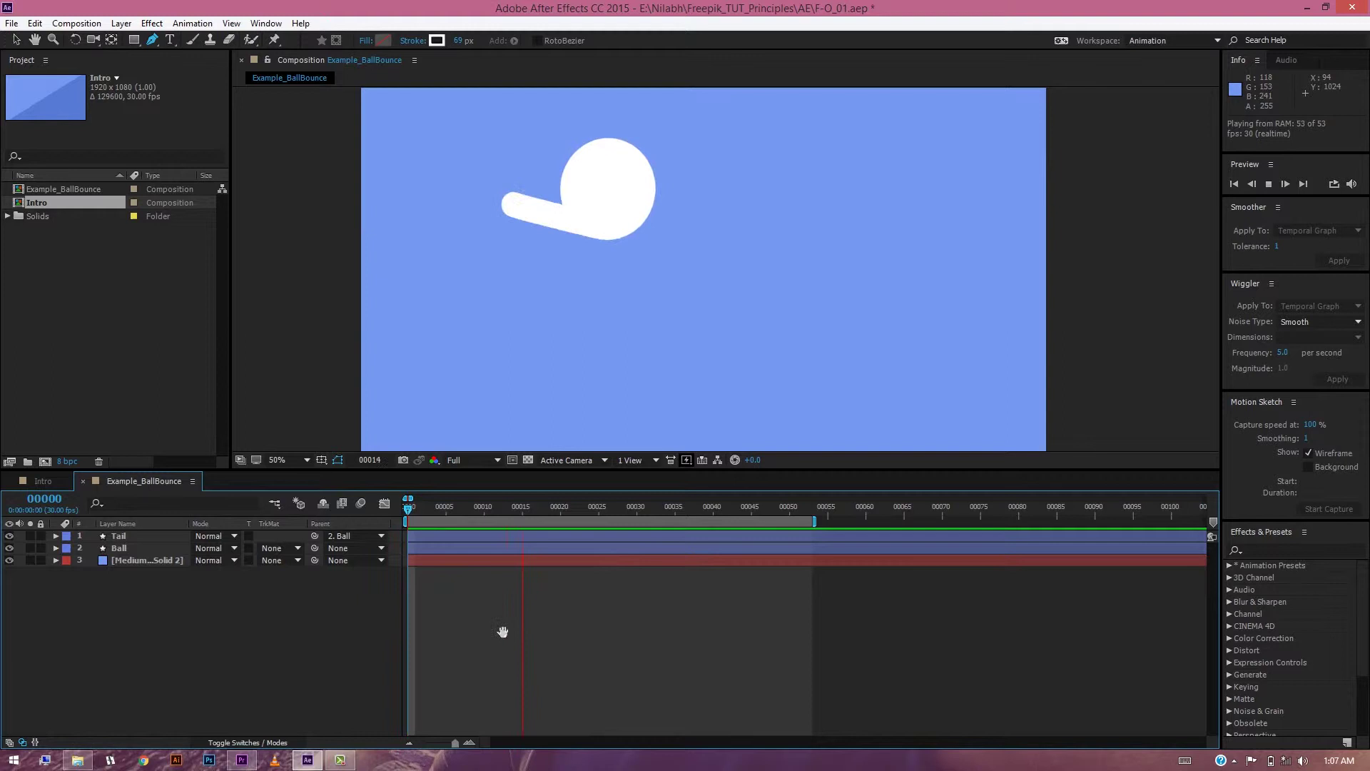
{"action": "key", "text": "space"}
{"action": "mouse_move", "coordinate": [426, 507]}
{"action": "left_mouse_down"}
{"action": "mouse_move", "coordinate": [473, 528]}
{"action": "mouse_move", "coordinate": [397, 512]}
{"action": "mouse_move", "coordinate": [421, 491]}
{"action": "left_mouse_up"}
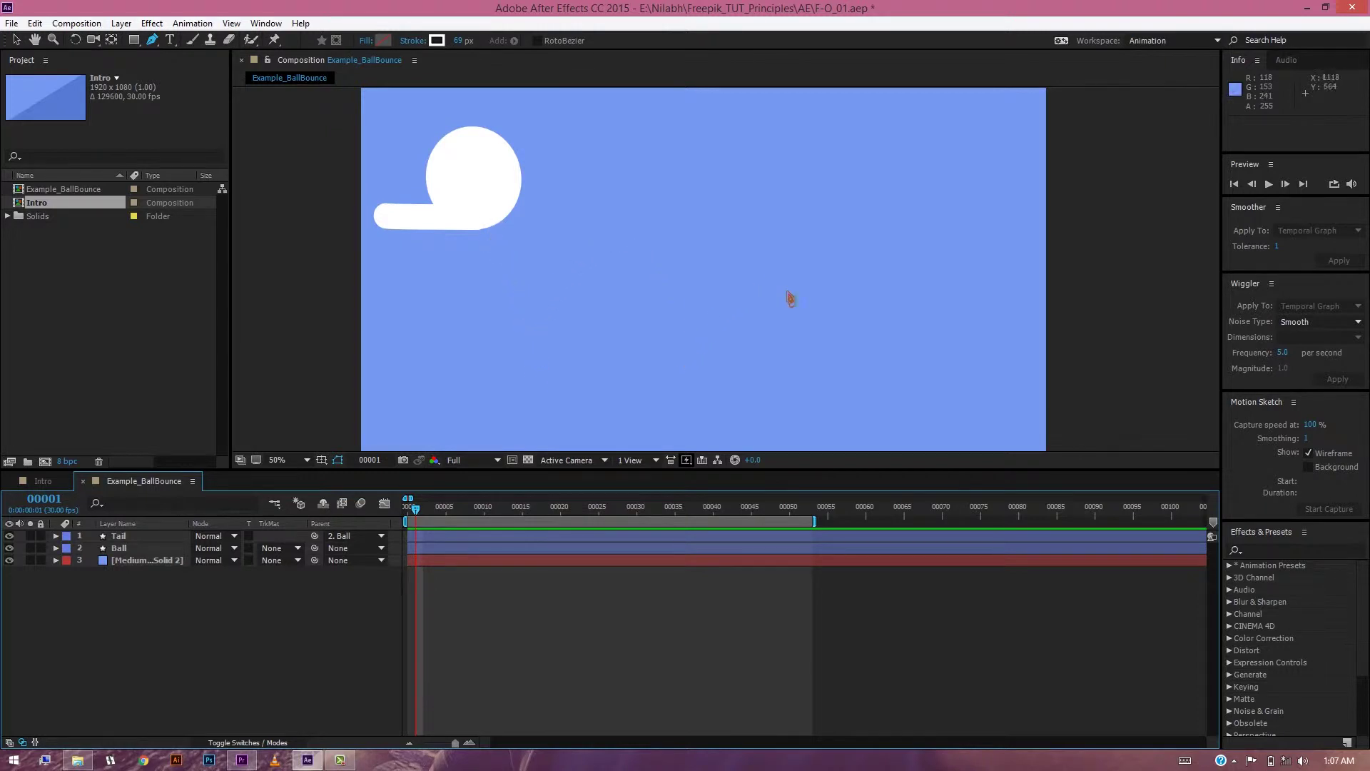
{"action": "left_click_drag", "start_coordinate": [417, 511], "coordinate": [406, 512]}
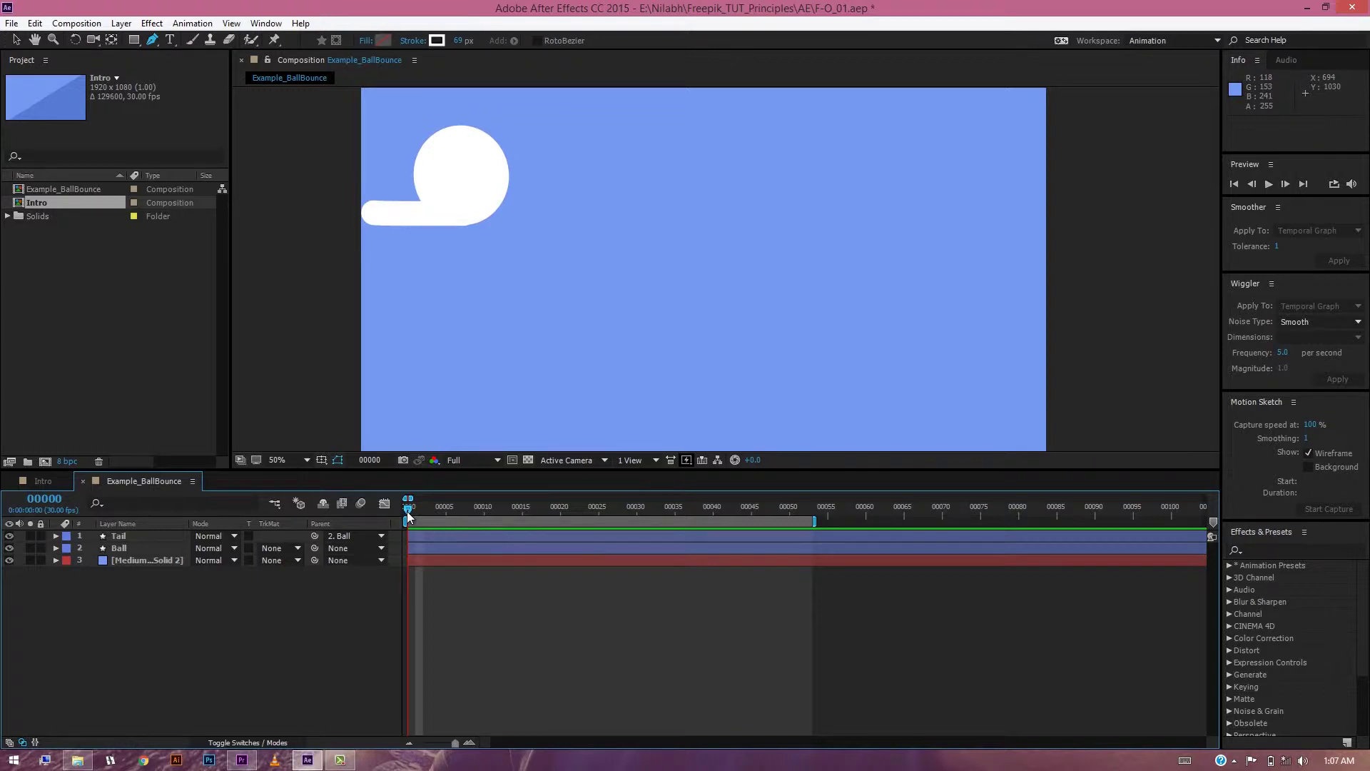
{"action": "left_click_drag", "start_coordinate": [409, 511], "coordinate": [401, 508]}
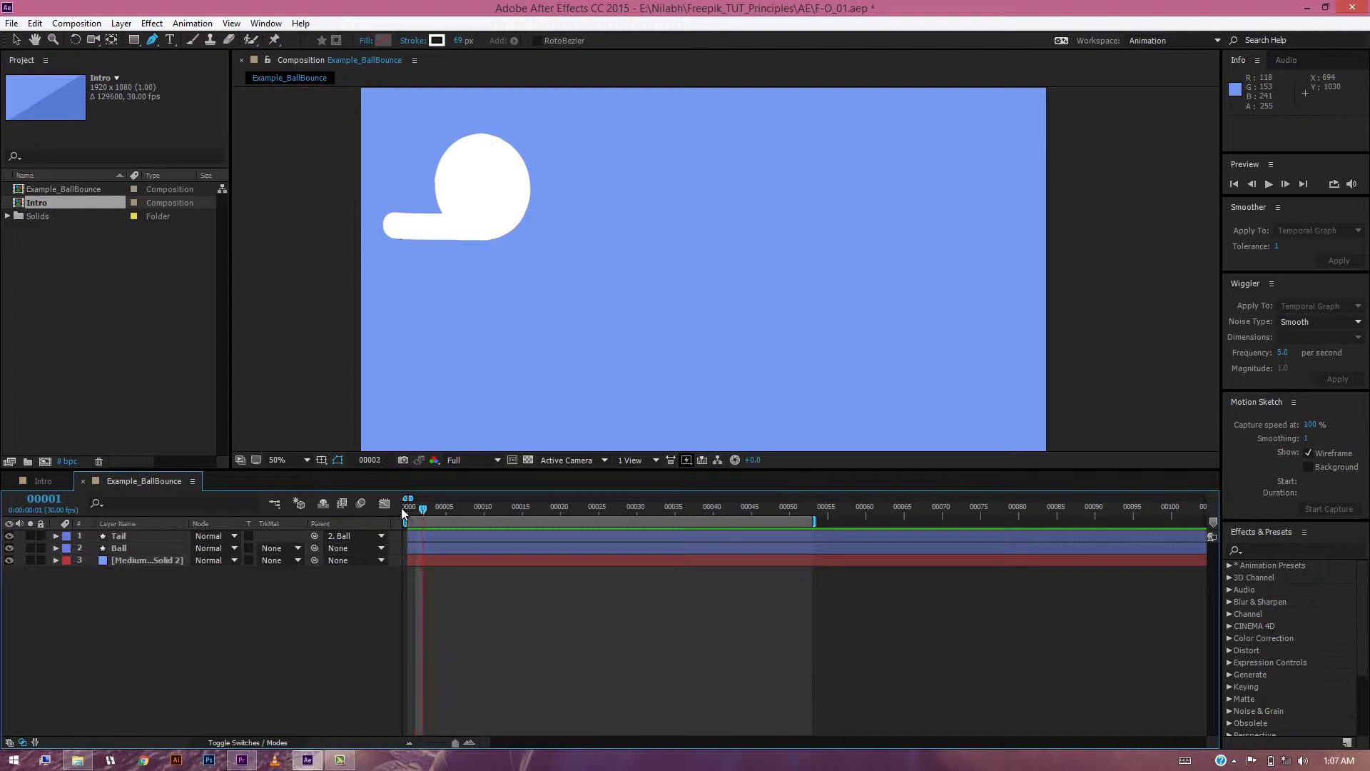
Expose the Path property of Shape 1 in the Tail layer and set a Path keyframe at frame 0.
{"action": "left_click", "coordinate": [143, 536]}
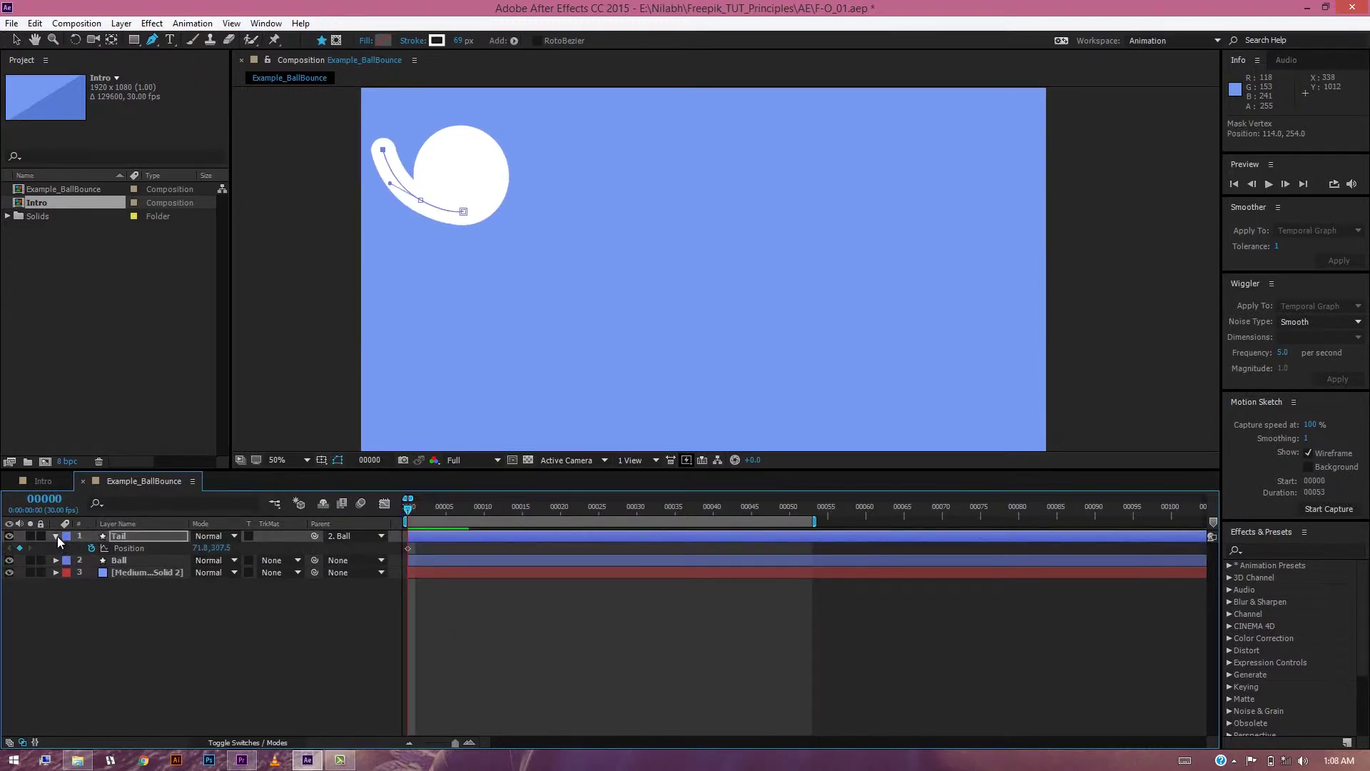
{"action": "left_click", "coordinate": [56, 536]}
{"action": "left_click", "coordinate": [56, 537]}
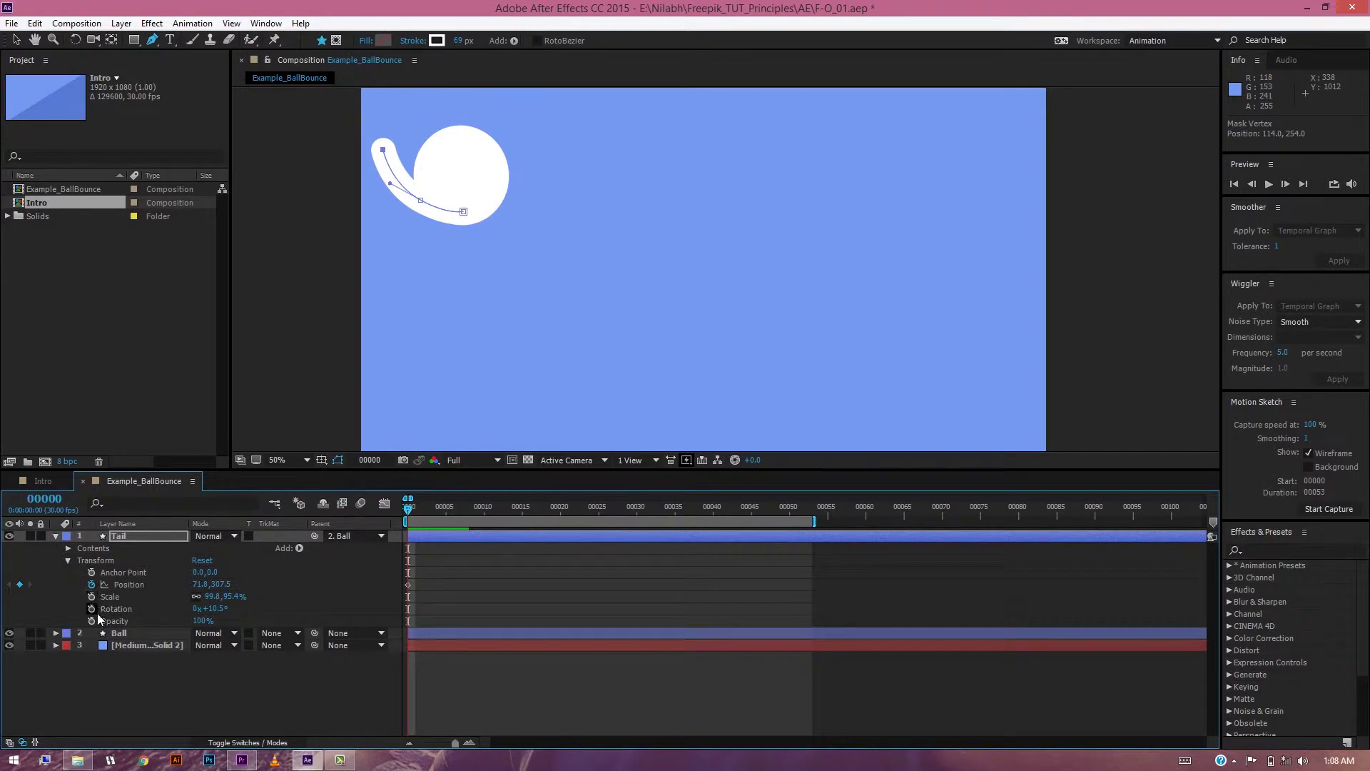
{"action": "left_click", "coordinate": [68, 560]}
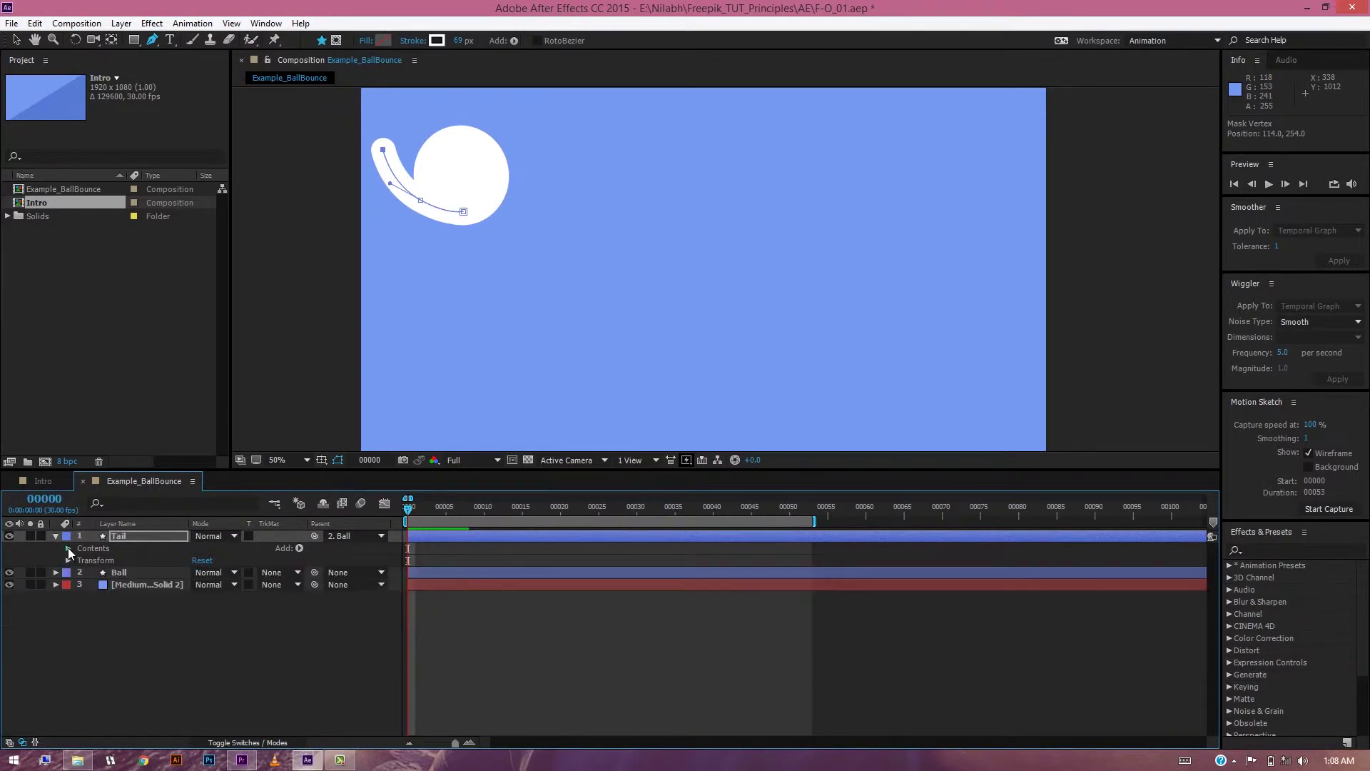
{"action": "left_click", "coordinate": [68, 547]}
{"action": "left_click", "coordinate": [81, 560]}
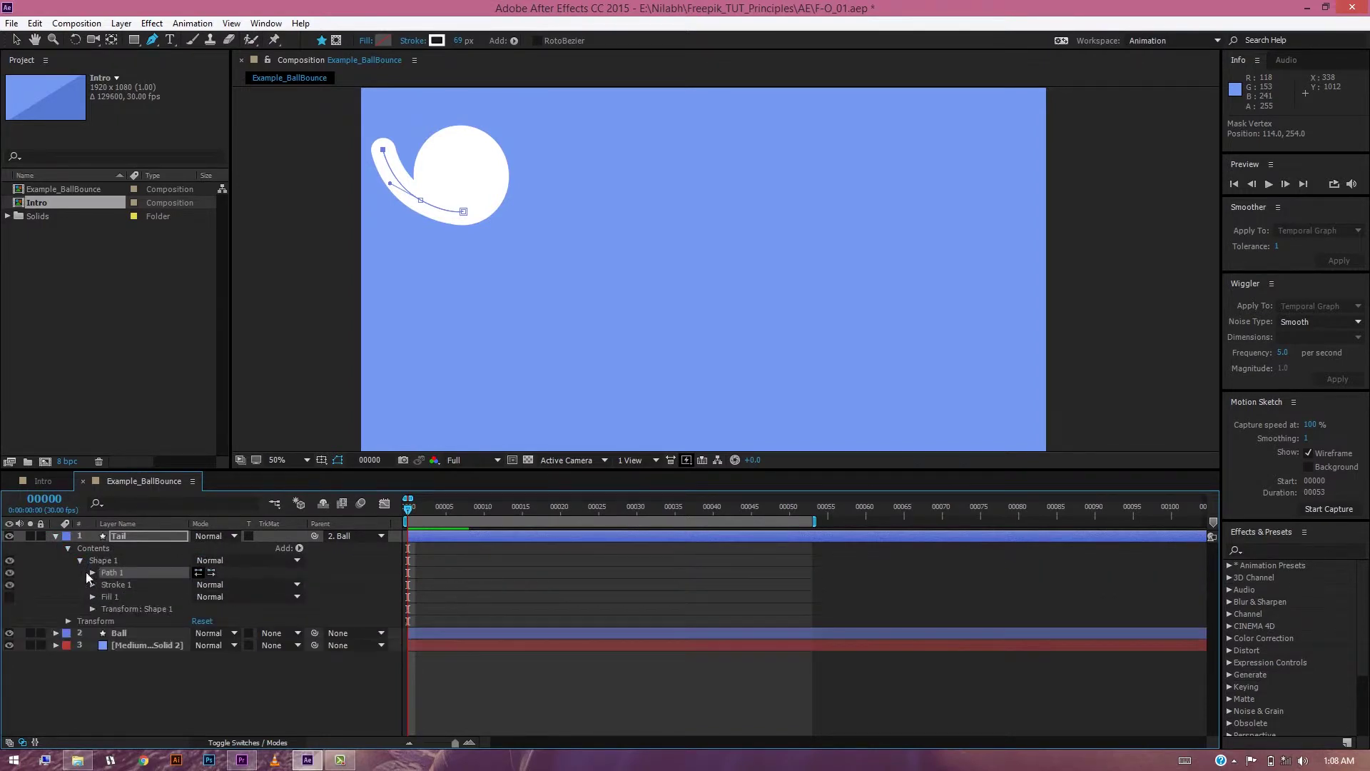
{"action": "left_click", "coordinate": [93, 572]}
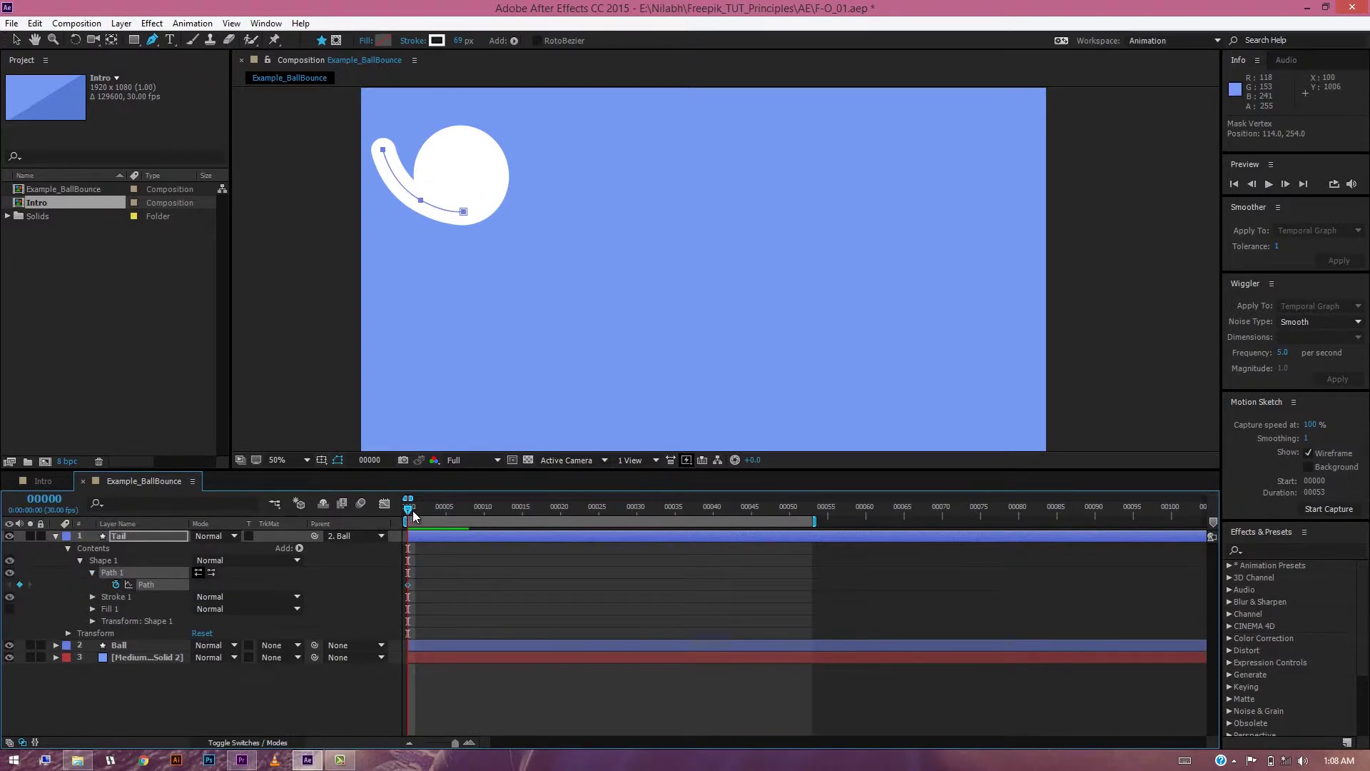
Reshape the tail at frame 0 into a gentle S-curve with its tip lowered and extended outward from the ball.
{"action": "left_click_drag", "start_coordinate": [383, 151], "coordinate": [380, 164]}
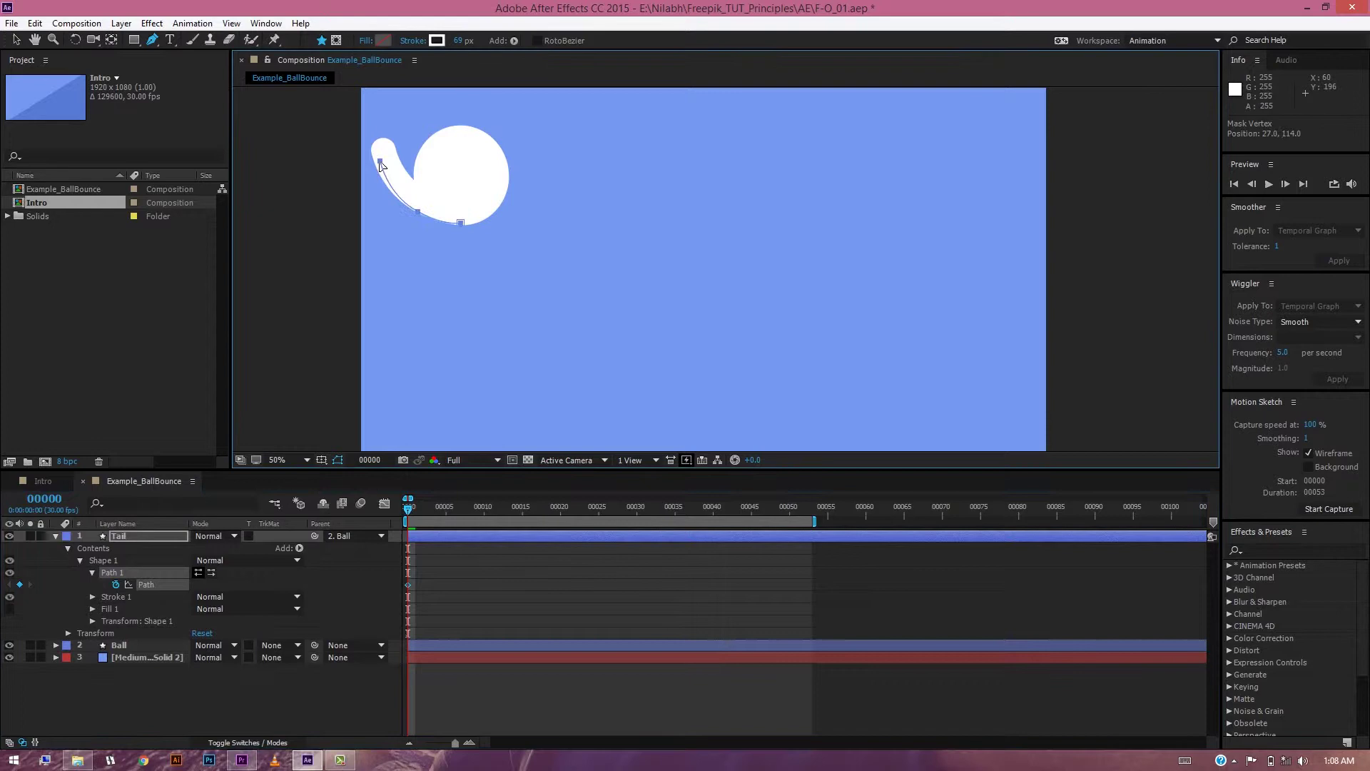
{"action": "key", "text": "ctrl+z"}
{"action": "left_click", "coordinate": [451, 248], "text": "ctrl"}
{"action": "left_click", "coordinate": [422, 201]}
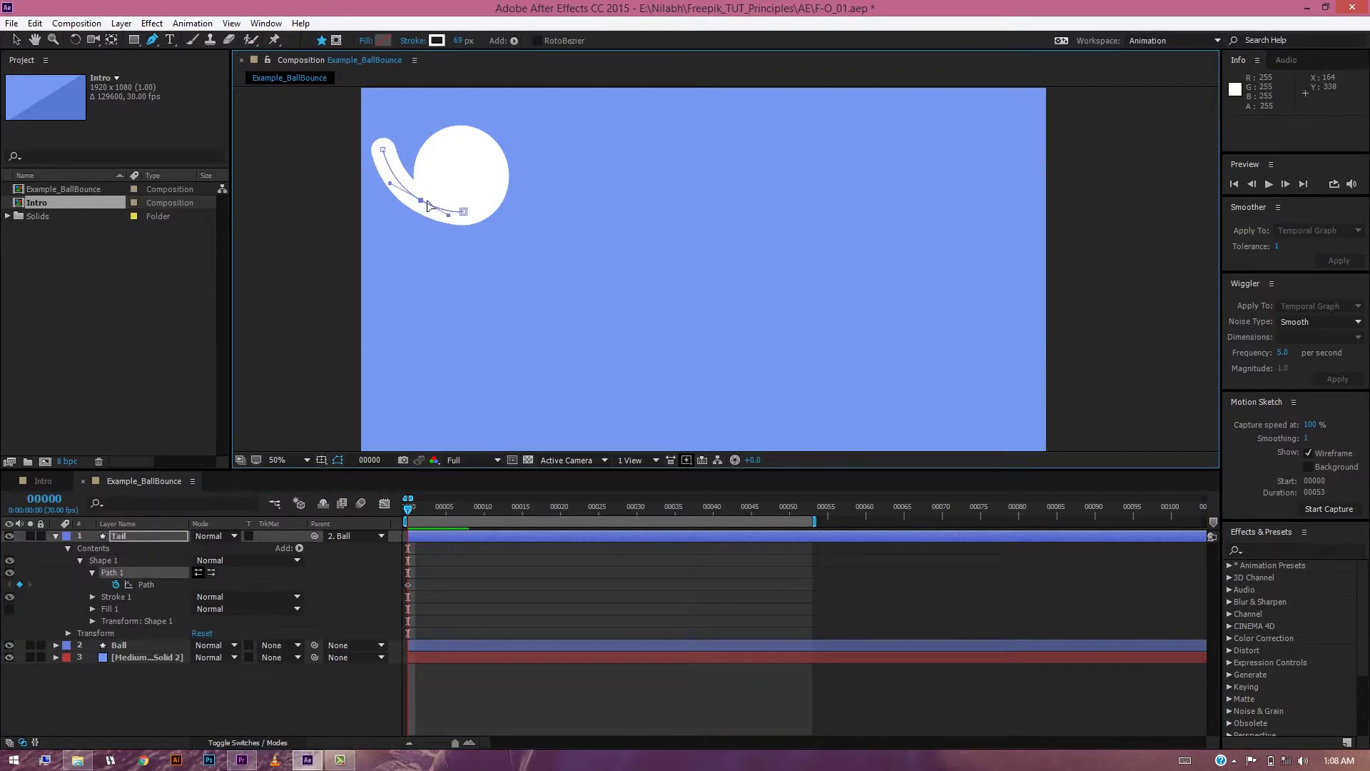
{"action": "left_click_drag", "start_coordinate": [383, 150], "coordinate": [370, 176]}
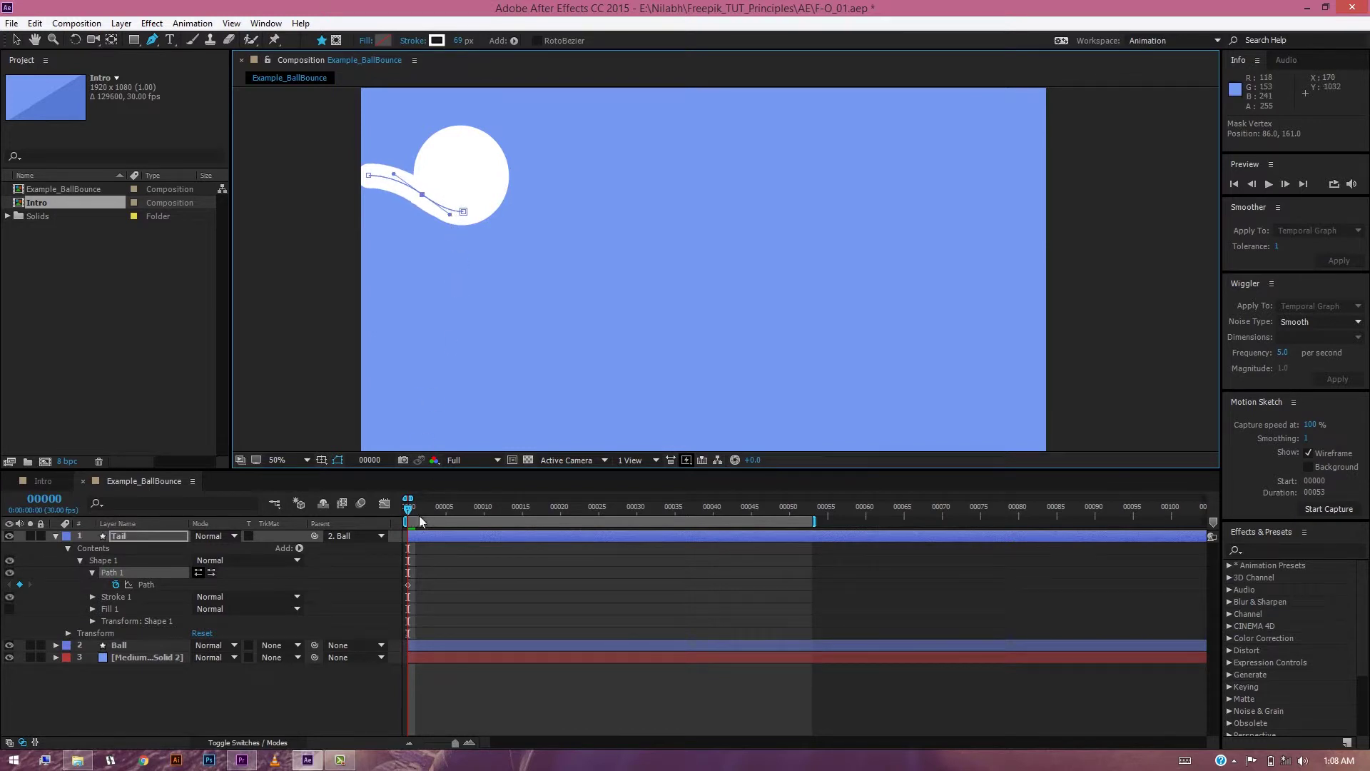
Keyframe the tail path at frame 7 with its tip curled upward, and at frame 9 with its tip dropped beside the ball.
{"action": "left_click_drag", "start_coordinate": [408, 517], "coordinate": [461, 537]}
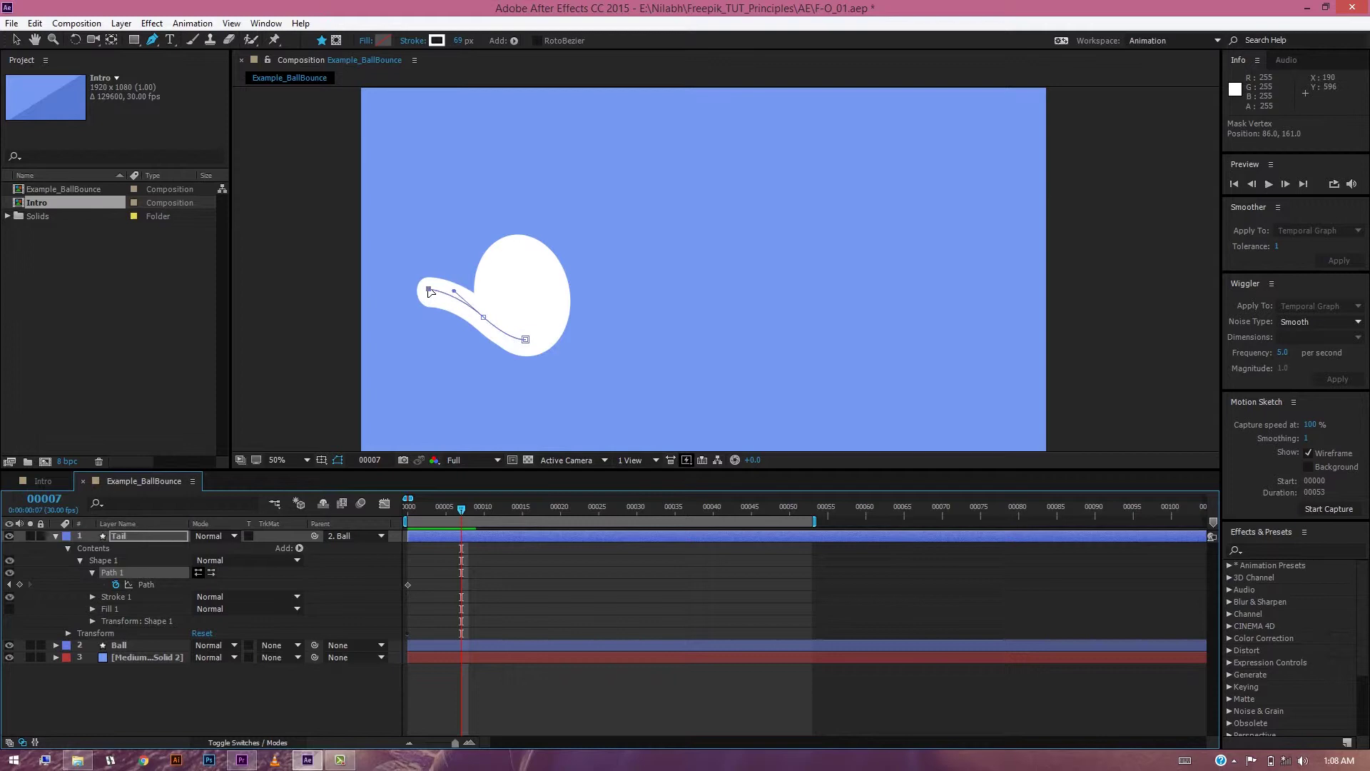
{"action": "left_click_drag", "start_coordinate": [429, 292], "coordinate": [441, 271]}
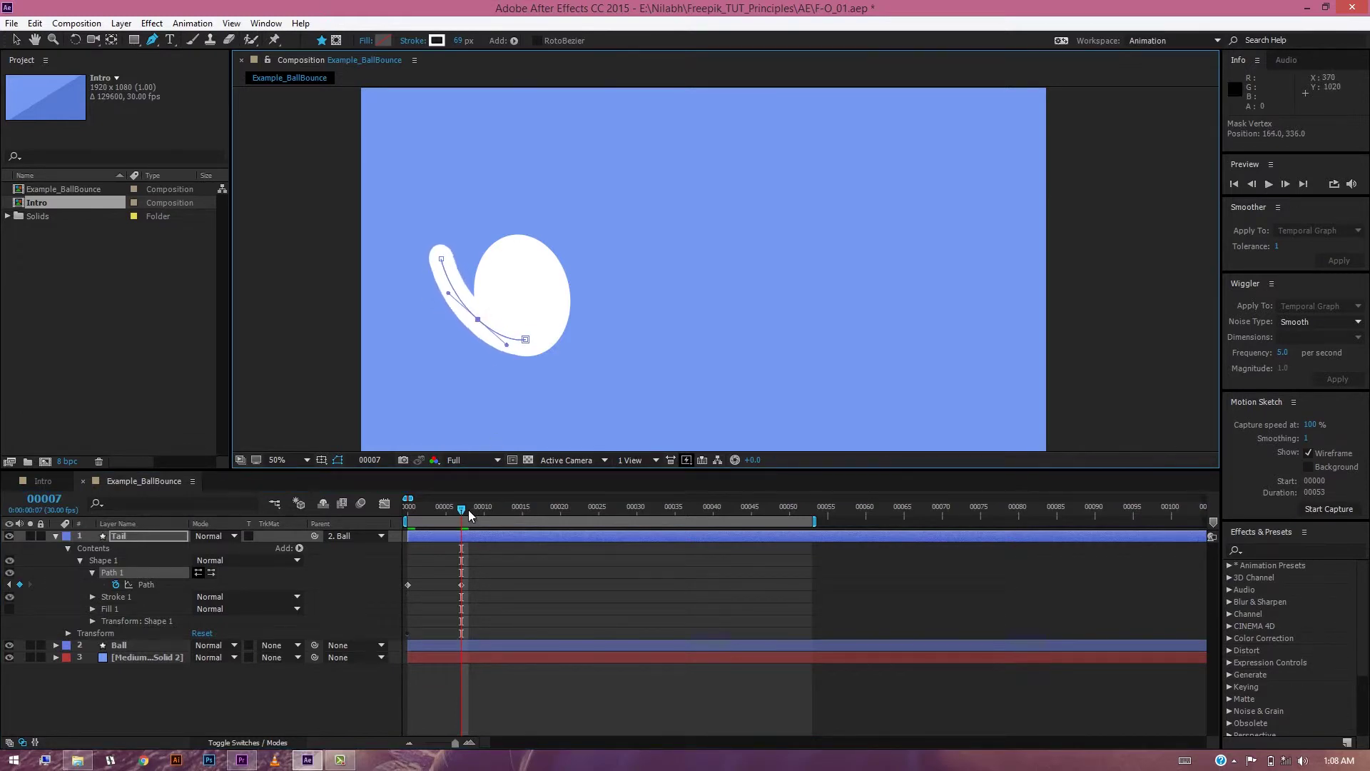
{"action": "mouse_move", "coordinate": [469, 515]}
{"action": "left_mouse_down"}
{"action": "mouse_move", "coordinate": [393, 492]}
{"action": "mouse_move", "coordinate": [476, 495]}
{"action": "left_mouse_up"}
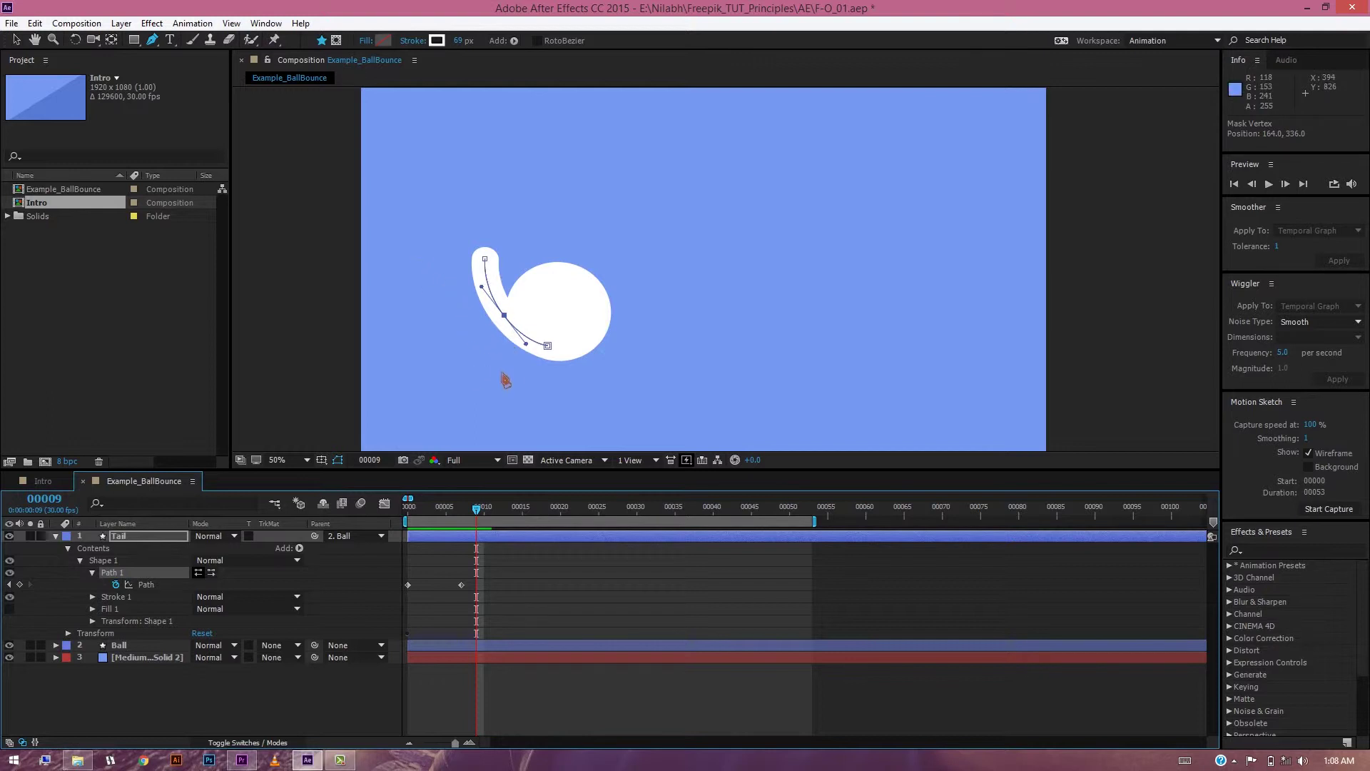
{"action": "left_click", "coordinate": [449, 300]}
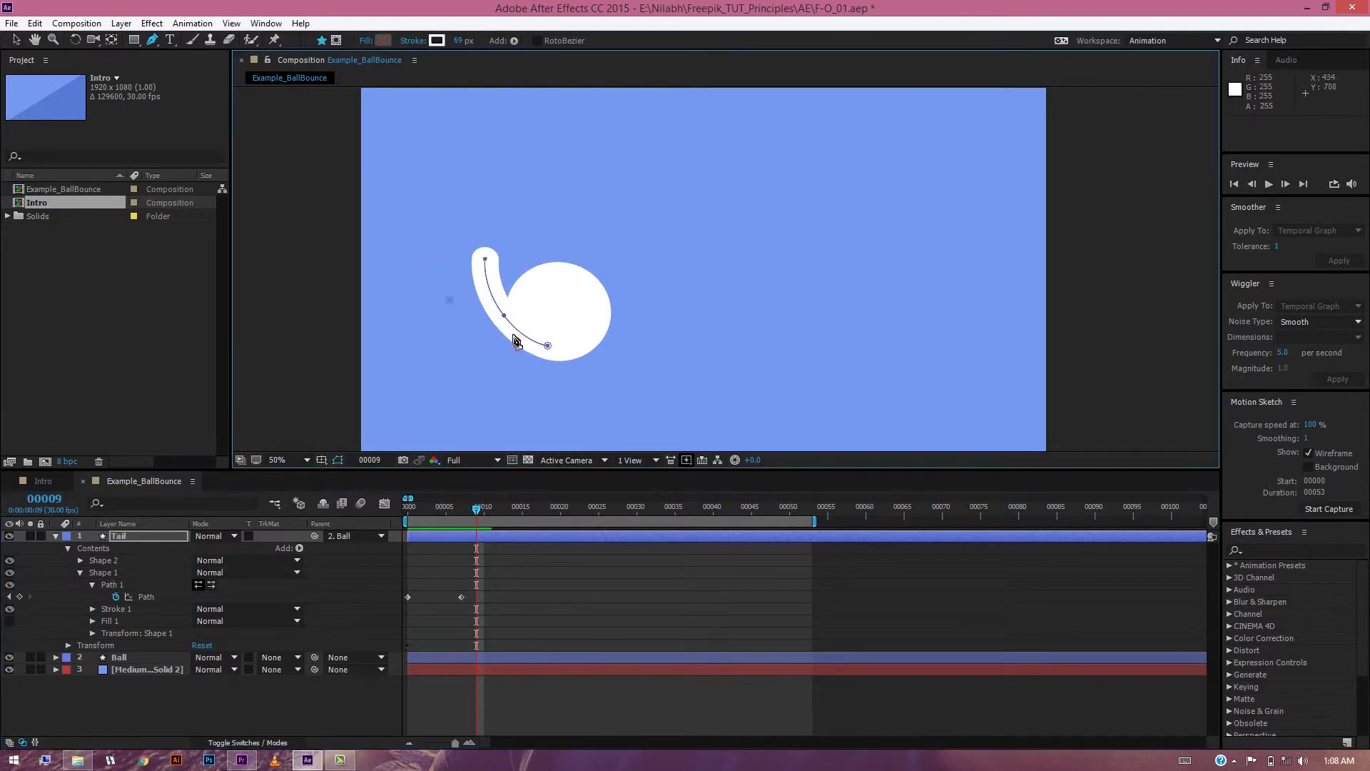
{"action": "key", "text": "ctrl+z"}
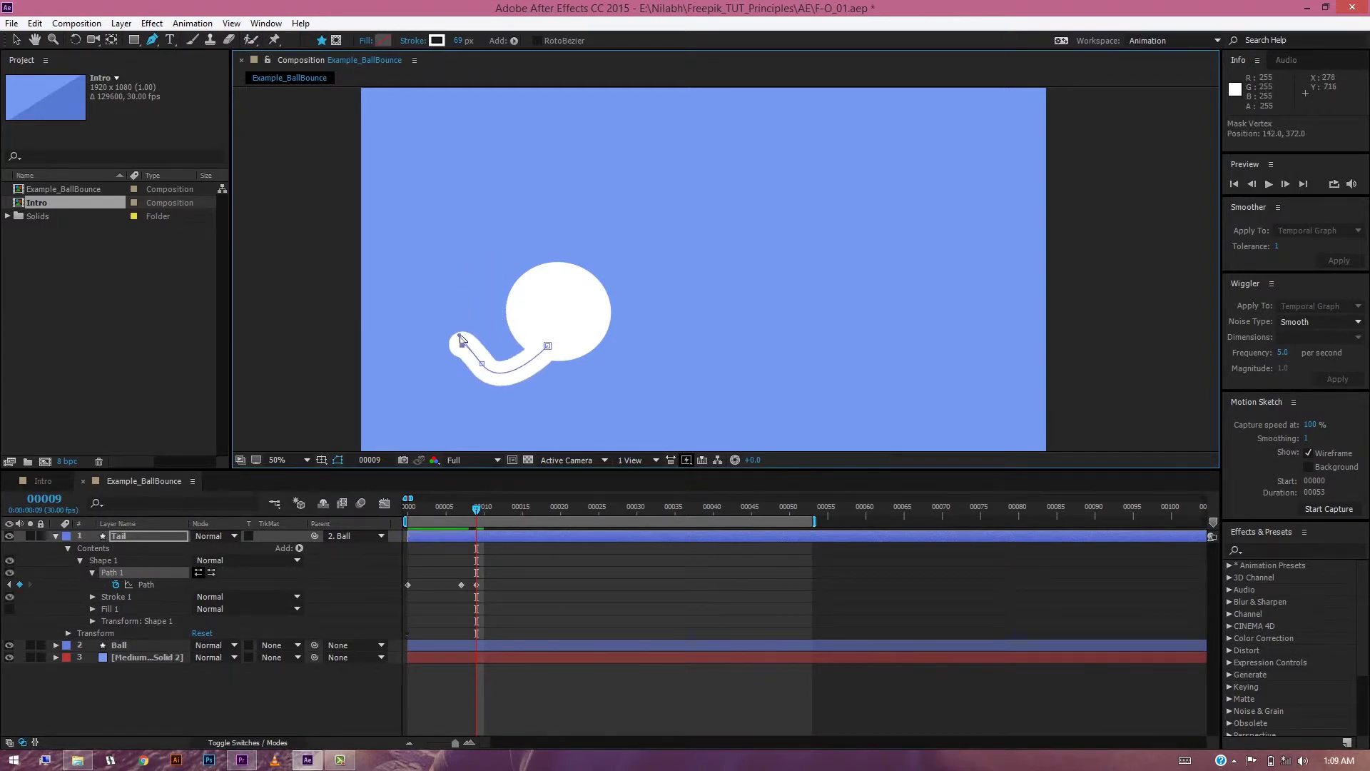
Add a tail path keyframe at frame 8 for the squashed ball and refine the tail's middle curve at frame 9.
{"action": "mouse_move", "coordinate": [476, 507]}
{"action": "left_mouse_down"}
{"action": "mouse_move", "coordinate": [453, 507]}
{"action": "mouse_move", "coordinate": [468, 507]}
{"action": "left_mouse_up"}
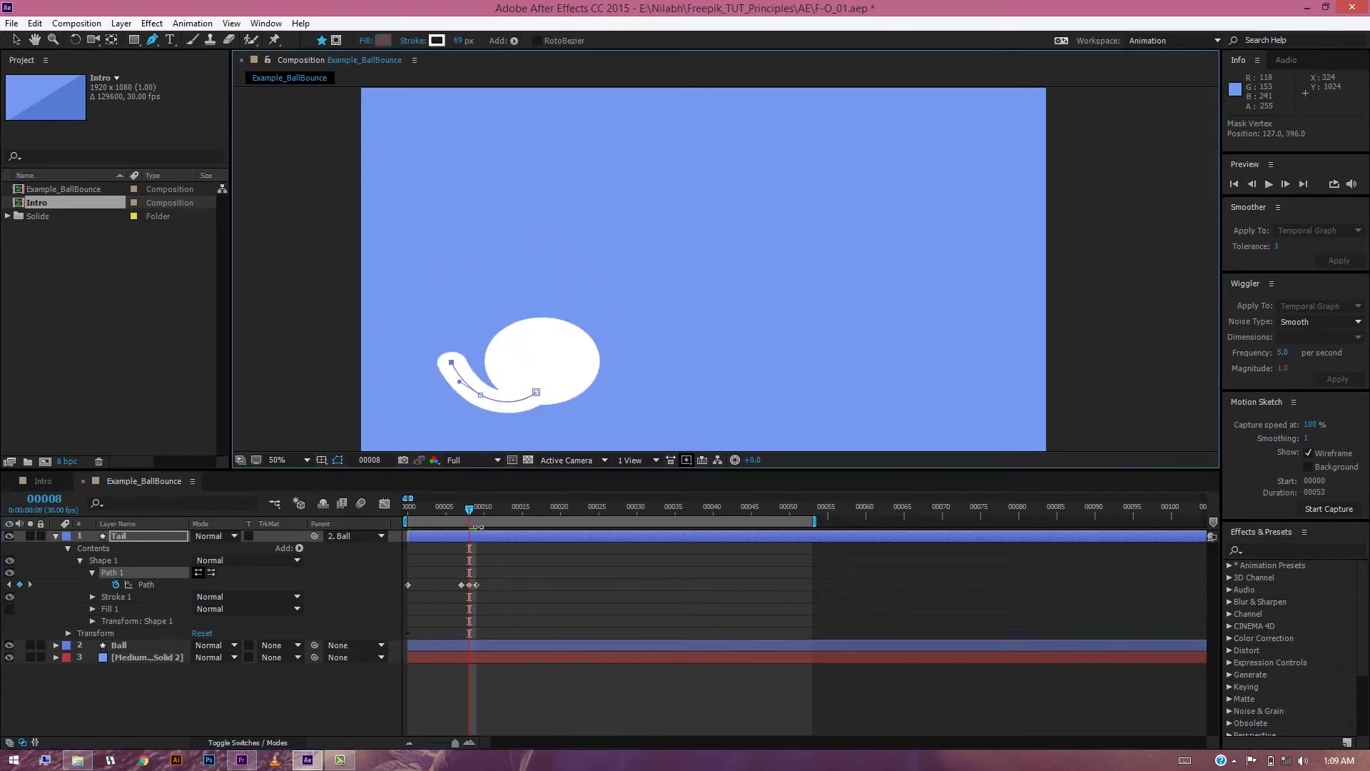
{"action": "left_click", "coordinate": [476, 508]}
{"action": "left_click", "coordinate": [490, 371]}
{"action": "left_click_drag", "start_coordinate": [489, 373], "coordinate": [493, 383]}
Keyframe the tail trailing below the rising ball at frame 12, and adjust its middle point at frame 17.
{"action": "left_click_drag", "start_coordinate": [476, 507], "coordinate": [506, 508]}
{"action": "left_click_drag", "start_coordinate": [507, 284], "coordinate": [508, 309]}
{"action": "left_click_drag", "start_coordinate": [484, 508], "coordinate": [537, 510]}
{"action": "left_click_drag", "start_coordinate": [595, 269], "coordinate": [587, 269]}
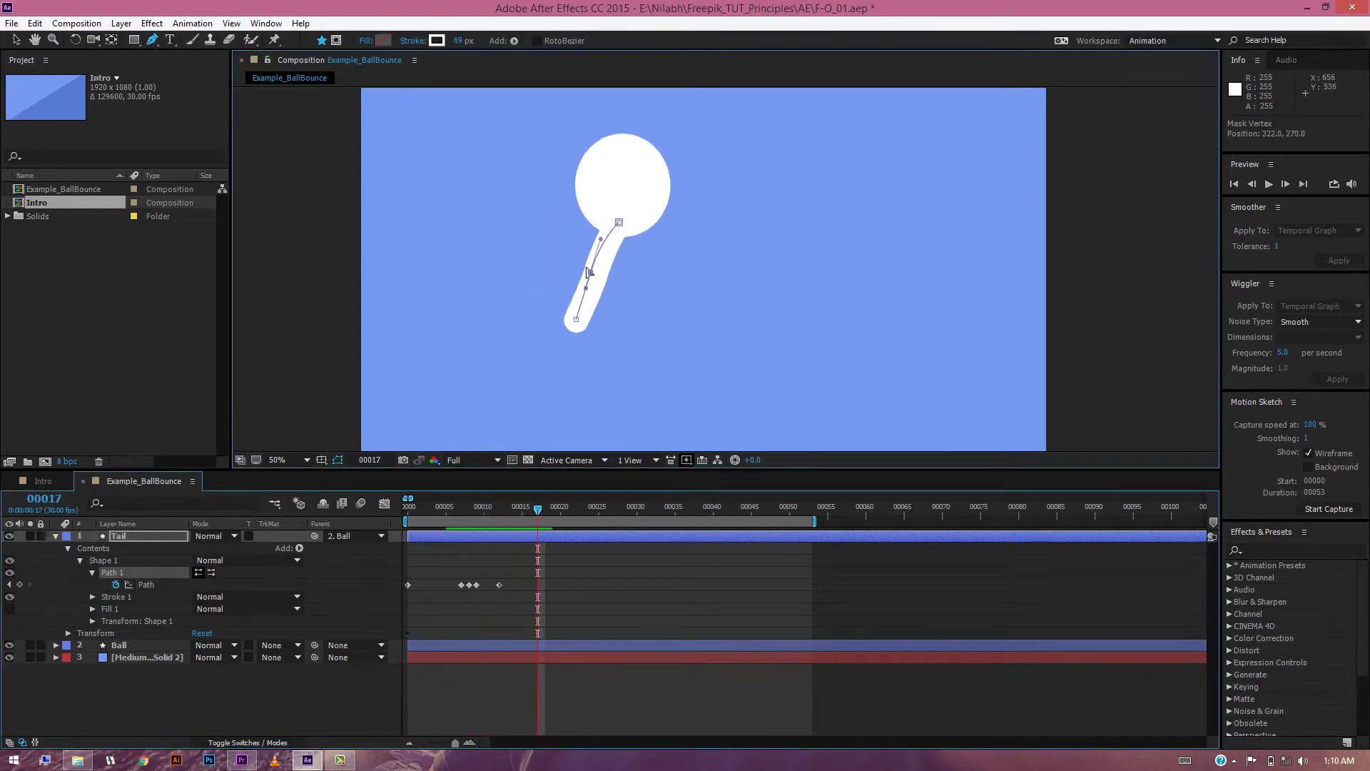
Shift the frame 17 path keyframe to frame 16 and keyframe the tail bent upward behind the ball at frame 20.
{"action": "left_click_drag", "start_coordinate": [498, 509], "coordinate": [560, 509]}
{"action": "left_click_drag", "start_coordinate": [537, 585], "coordinate": [529, 584]}
{"action": "left_click_drag", "start_coordinate": [618, 329], "coordinate": [602, 324]}
{"action": "left_click_drag", "start_coordinate": [606, 282], "coordinate": [606, 254]}
{"action": "left_click_drag", "start_coordinate": [612, 223], "coordinate": [615, 220]}
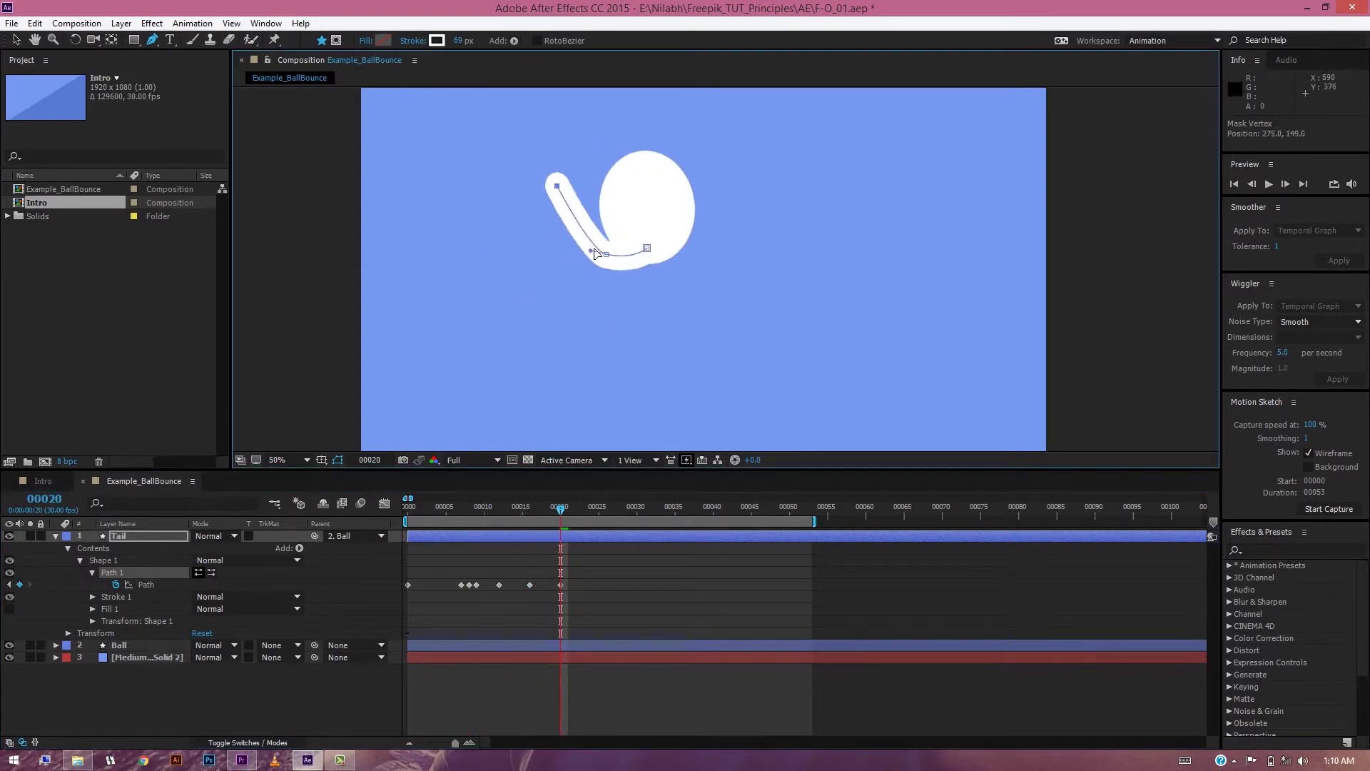
Adjust the tail tip at frames 13 and 17, and retime the middle path keyframes to frames 11, 14, 16 and 18.
{"action": "left_click_drag", "start_coordinate": [533, 521], "coordinate": [509, 523]}
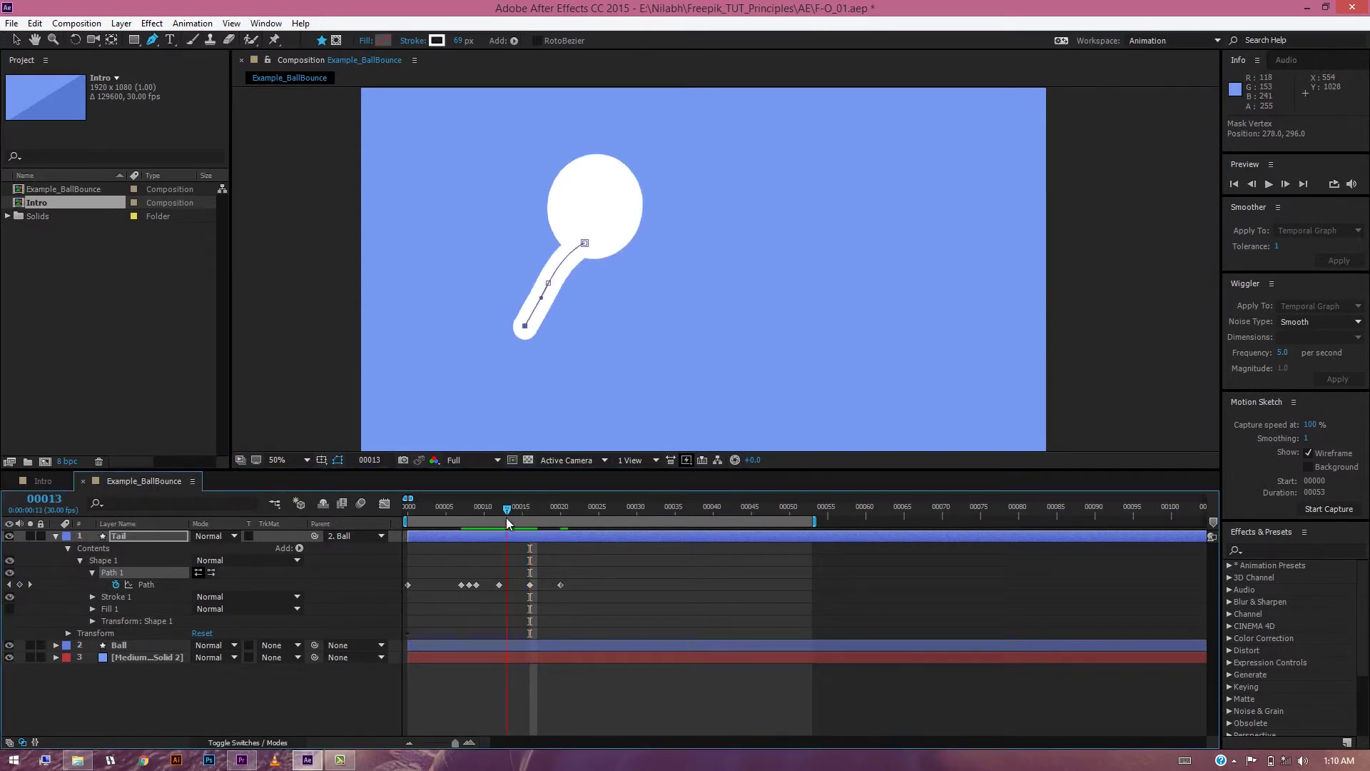
{"action": "left_click_drag", "start_coordinate": [524, 323], "coordinate": [550, 336]}
{"action": "left_click_drag", "start_coordinate": [524, 507], "coordinate": [538, 509]}
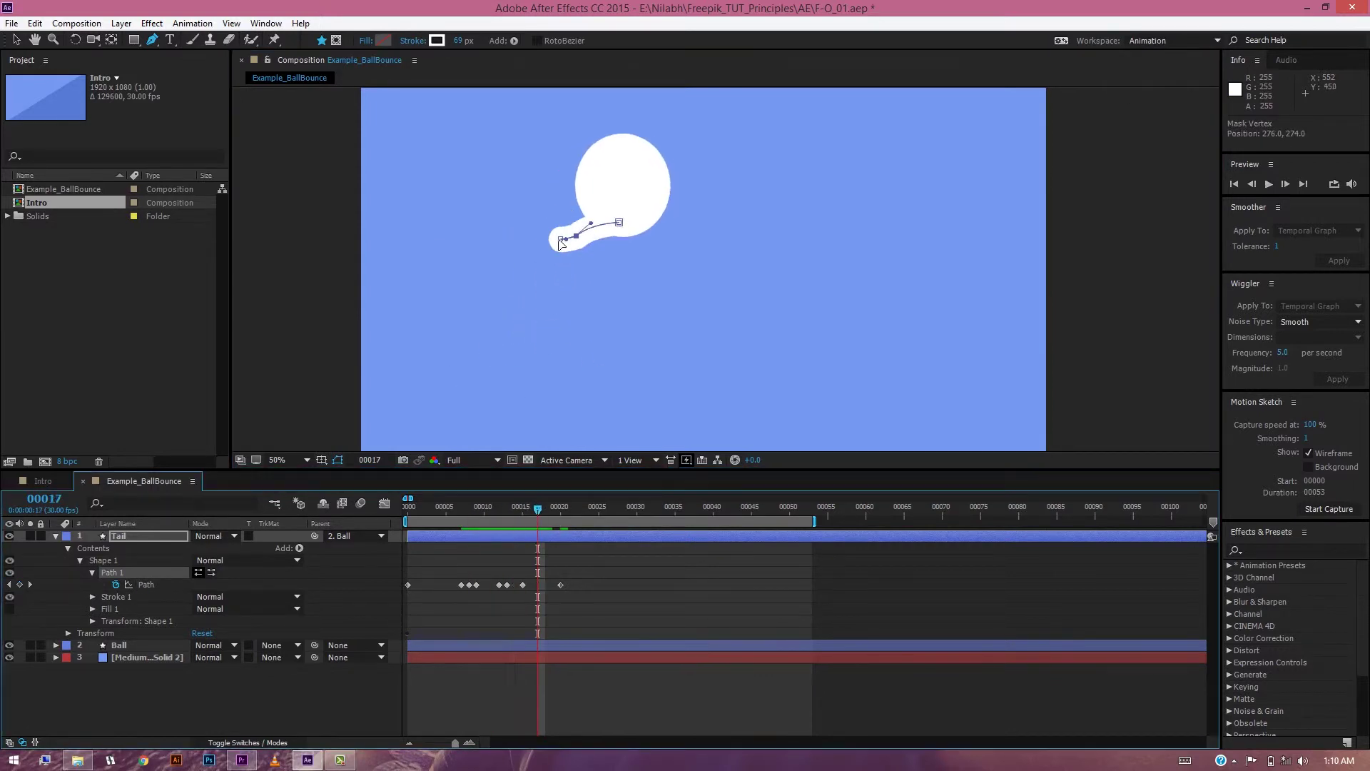
{"action": "left_click_drag", "start_coordinate": [563, 238], "coordinate": [550, 251]}
{"action": "left_click_drag", "start_coordinate": [543, 510], "coordinate": [509, 582]}
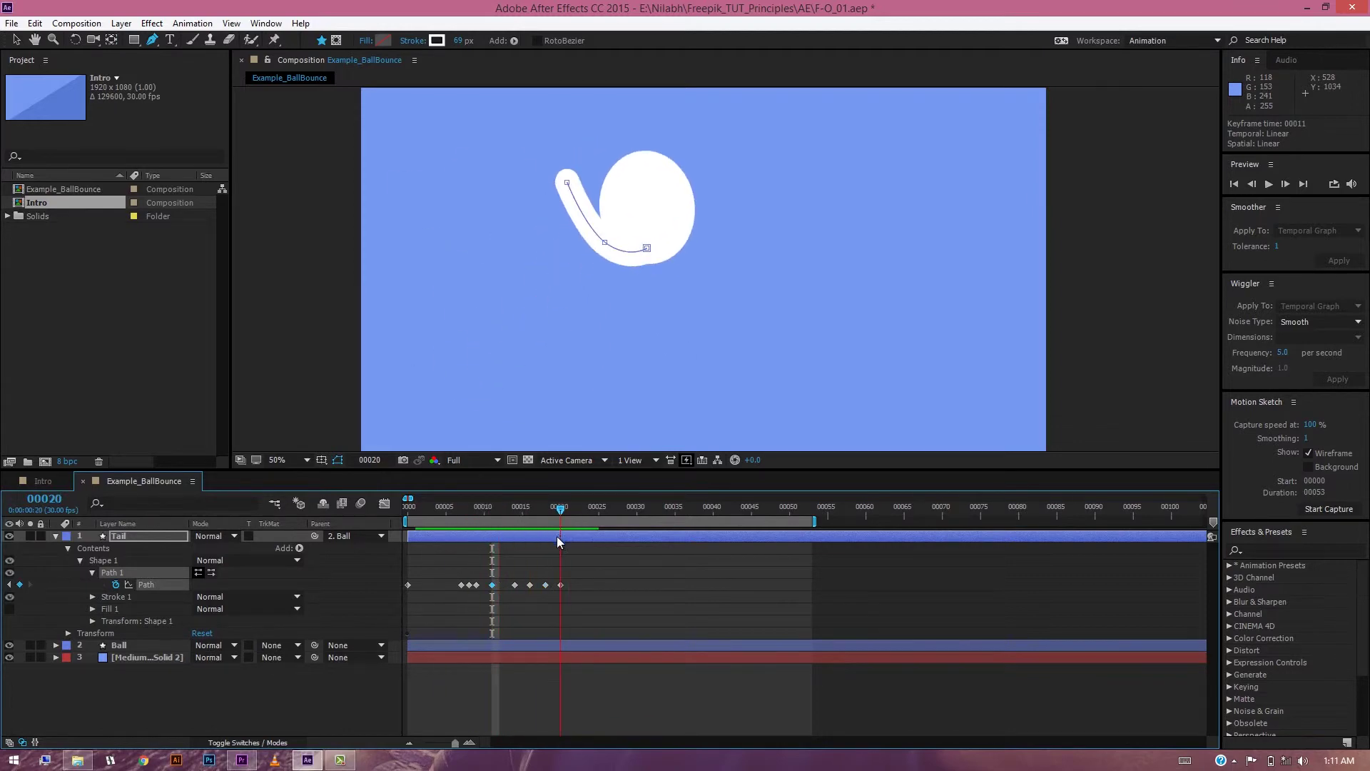
Shift the frame 20 path keyframe to frame 22, and lower the tail's tip and curve handle at frame 19.
{"action": "left_click_drag", "start_coordinate": [575, 517], "coordinate": [529, 532]}
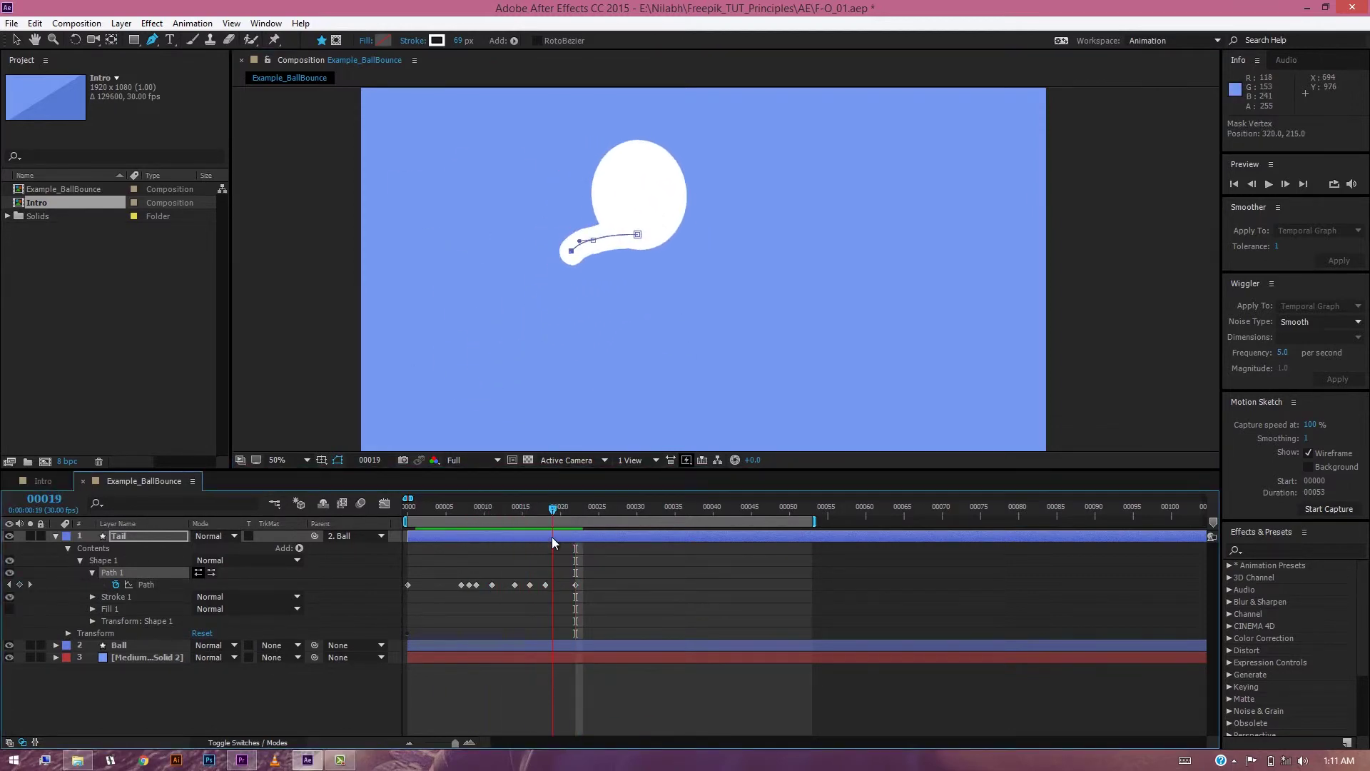
{"action": "left_click_drag", "start_coordinate": [571, 251], "coordinate": [563, 258]}
{"action": "left_click_drag", "start_coordinate": [579, 240], "coordinate": [578, 248]}
Play the tail animation from the first frame to check its timing.
{"action": "key", "text": "Home"}
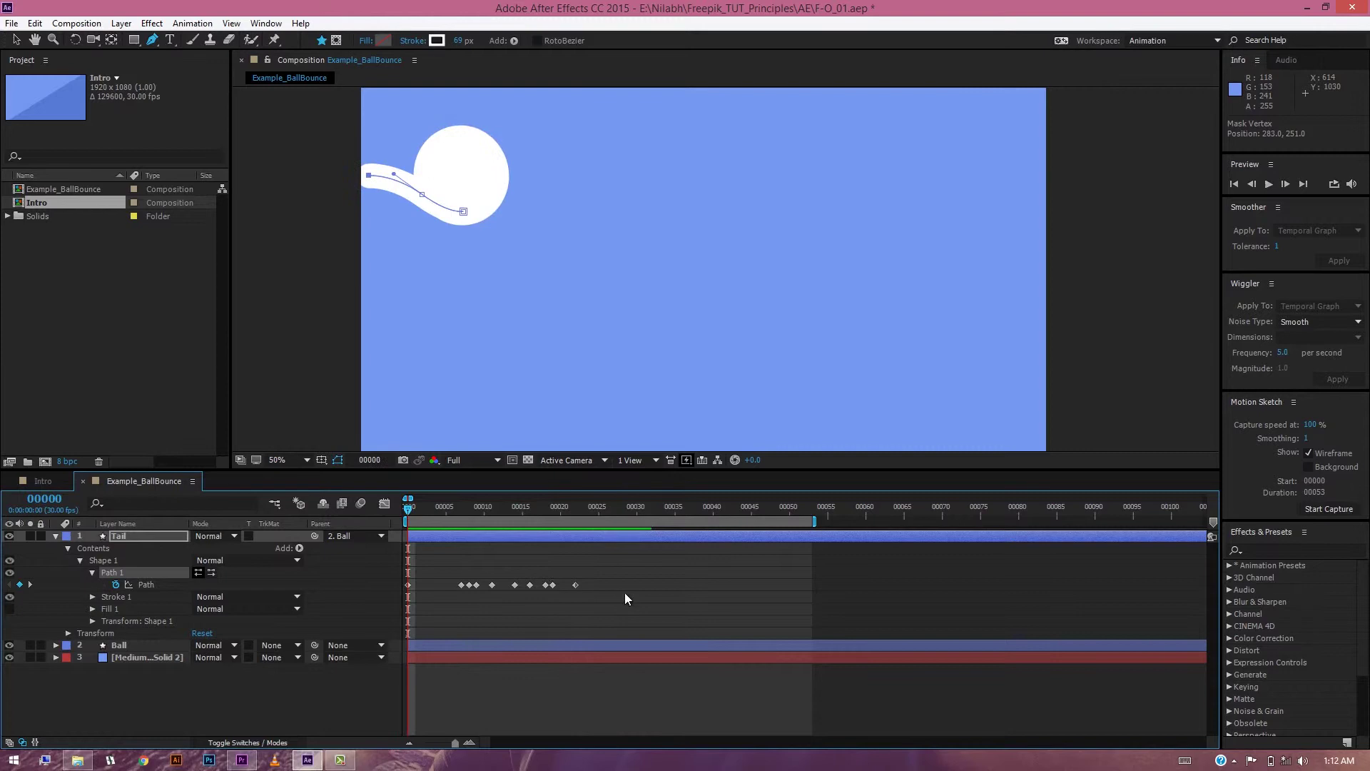
{"action": "key", "text": "space"}
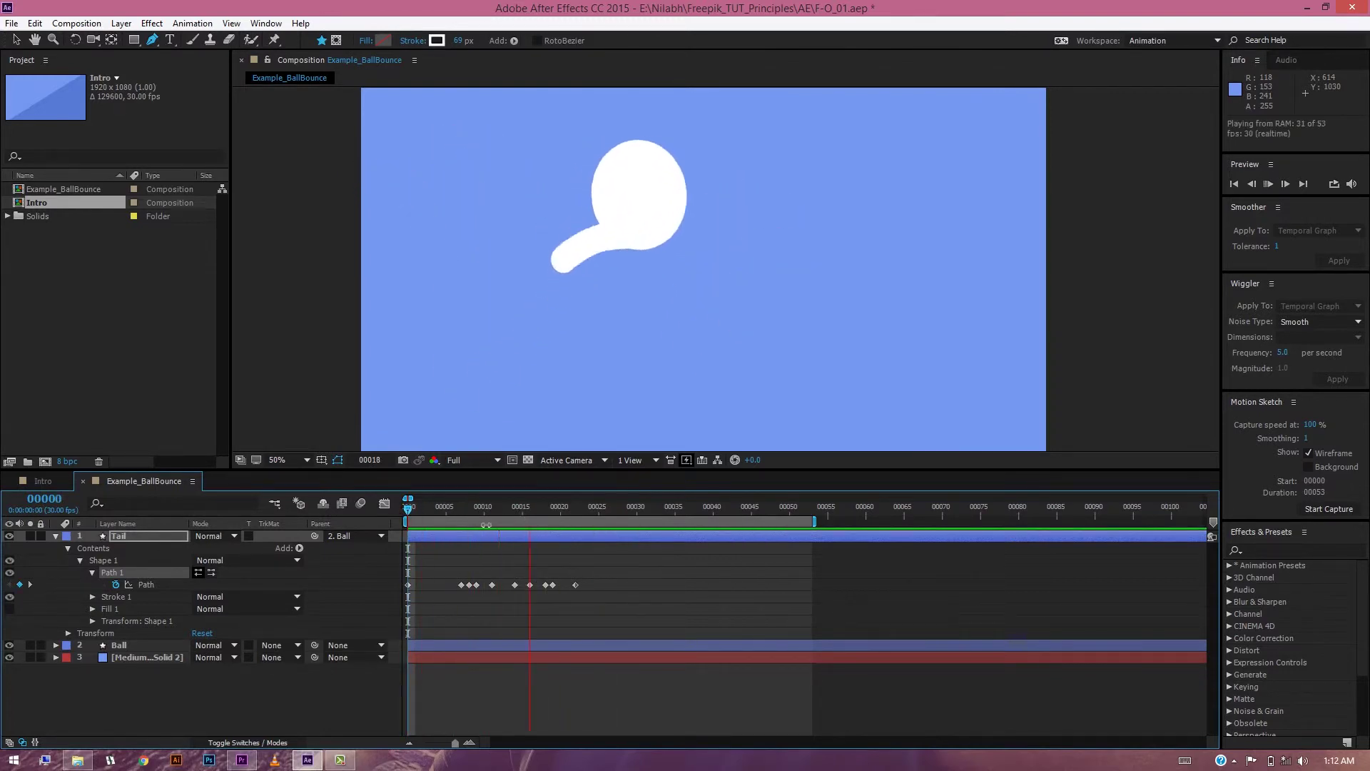
{"action": "left_click", "coordinate": [423, 509]}
{"action": "left_click", "coordinate": [446, 509]}
Keyframe the tail bent upward behind the ball at frame 21, and shift the frame 22 path keyframe to frame 23.
{"action": "left_click_drag", "start_coordinate": [454, 511], "coordinate": [563, 508]}
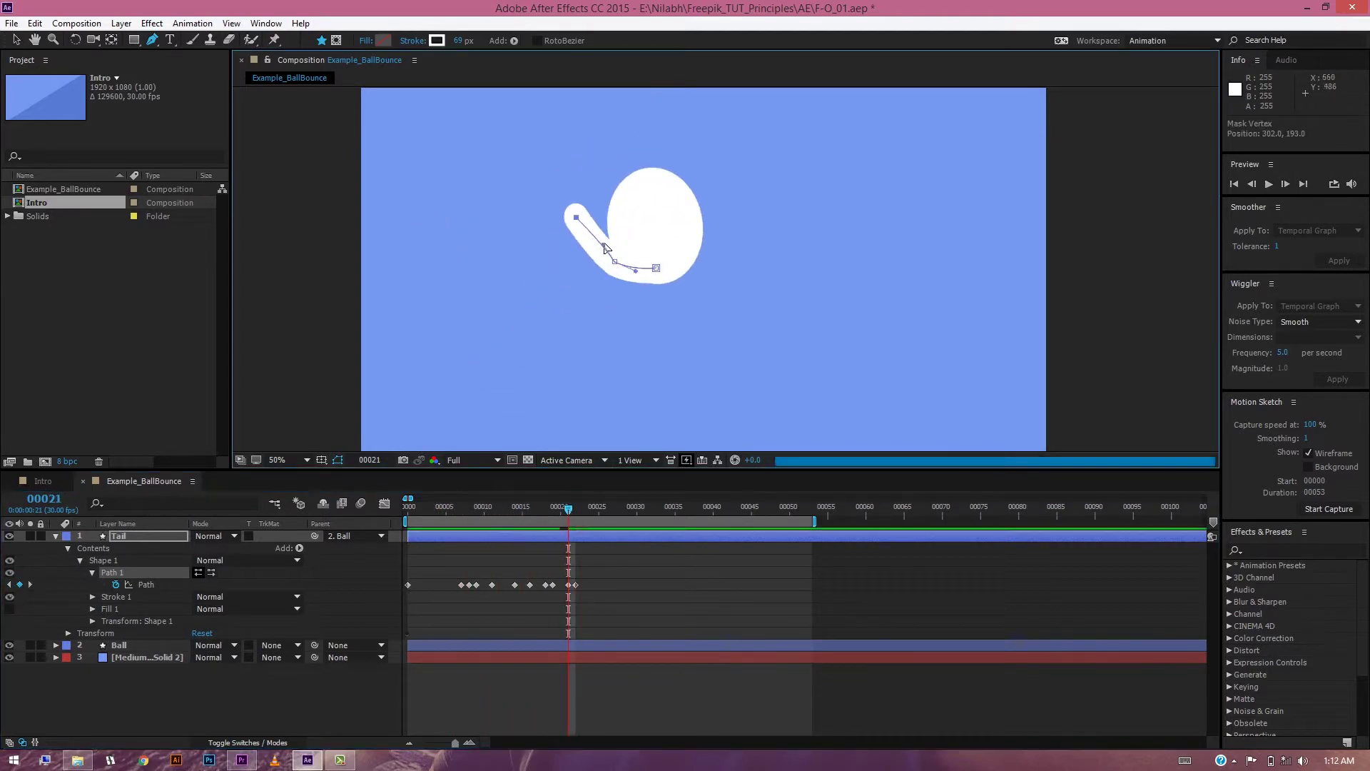
{"action": "left_click_drag", "start_coordinate": [568, 509], "coordinate": [583, 585]}
{"action": "left_click_drag", "start_coordinate": [582, 509], "coordinate": [574, 520]}
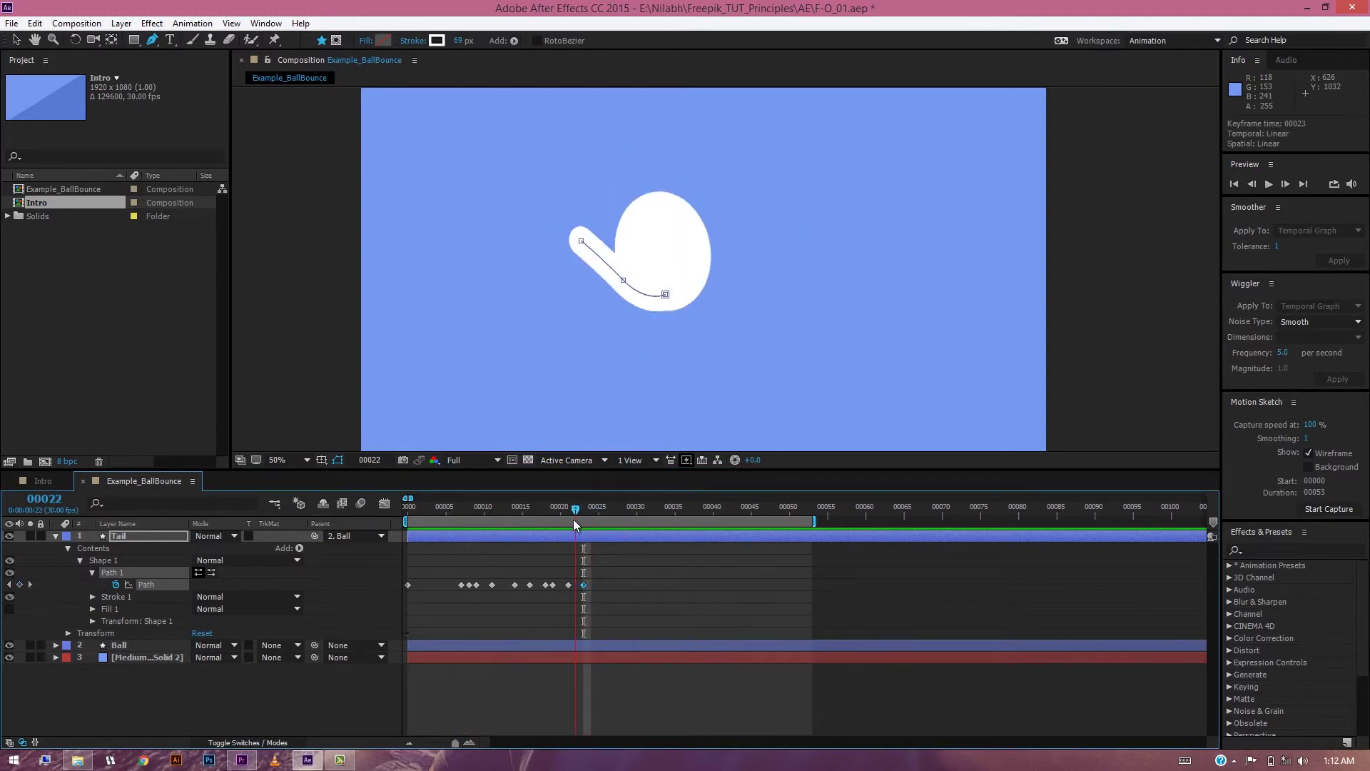
Keyframe the tail path at frames 24 and 25, adjusting its points as the ball lands and rebounds.
{"action": "left_click", "coordinate": [589, 514]}
{"action": "left_click_drag", "start_coordinate": [612, 305], "coordinate": [614, 312]}
{"action": "left_click", "coordinate": [592, 514]}
{"action": "left_click", "coordinate": [601, 513]}
{"action": "left_click_drag", "start_coordinate": [635, 366], "coordinate": [650, 322]}
Keyframe the tail trailing below the rising ball at frame 27, repositioning its tip and middle point and refining the curve.
{"action": "left_click_drag", "start_coordinate": [606, 514], "coordinate": [614, 514]}
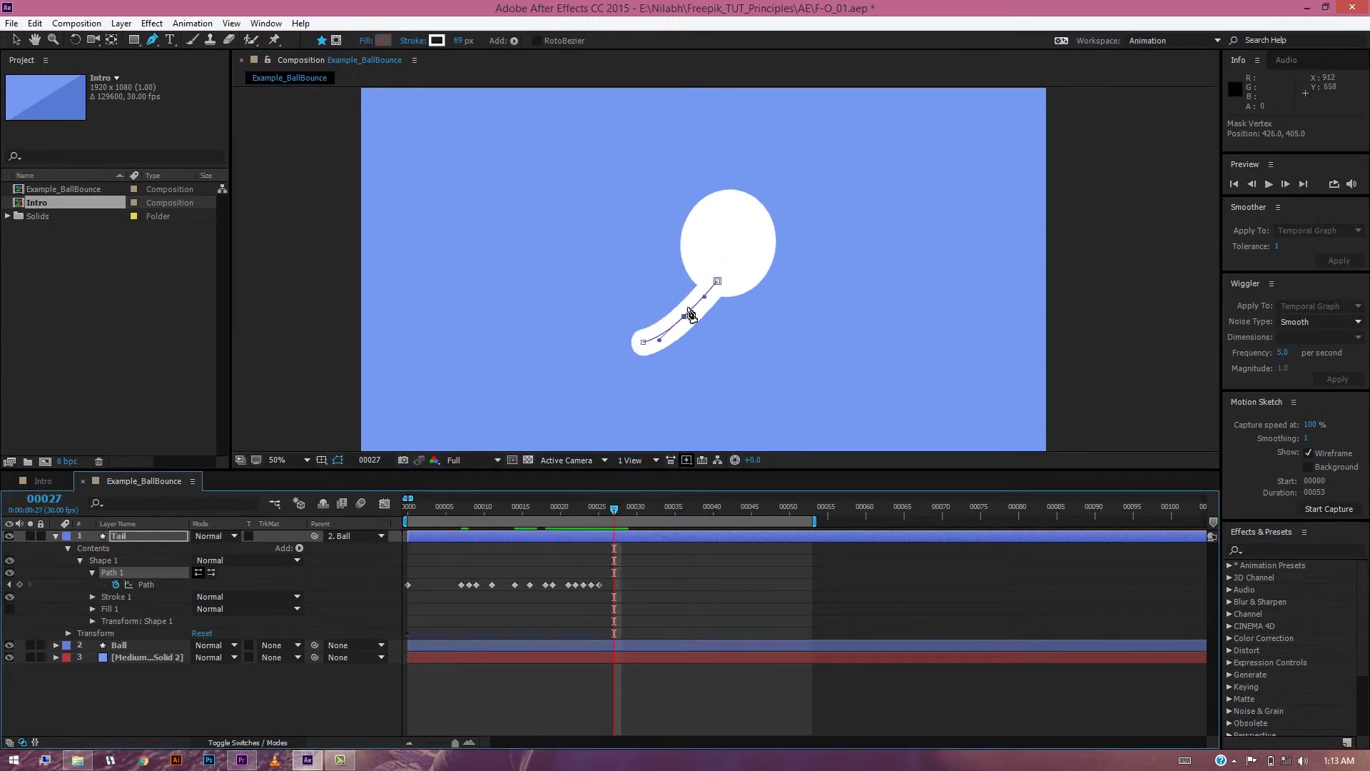
{"action": "left_click_drag", "start_coordinate": [642, 341], "coordinate": [672, 374]}
{"action": "left_click_drag", "start_coordinate": [680, 316], "coordinate": [687, 313]}
{"action": "left_click_drag", "start_coordinate": [614, 514], "coordinate": [614, 514]}
{"action": "left_click_drag", "start_coordinate": [704, 295], "coordinate": [700, 289]}
Keyframe the tail curled upward behind the ball at frame 31, and raise its middle point at frames 29 and 31.
{"action": "mouse_move", "coordinate": [621, 511]}
{"action": "left_mouse_down"}
{"action": "mouse_move", "coordinate": [606, 512]}
{"action": "mouse_move", "coordinate": [639, 513]}
{"action": "left_mouse_up"}
{"action": "key", "text": "Page_Down"}
{"action": "left_click_drag", "start_coordinate": [708, 354], "coordinate": [667, 252]}
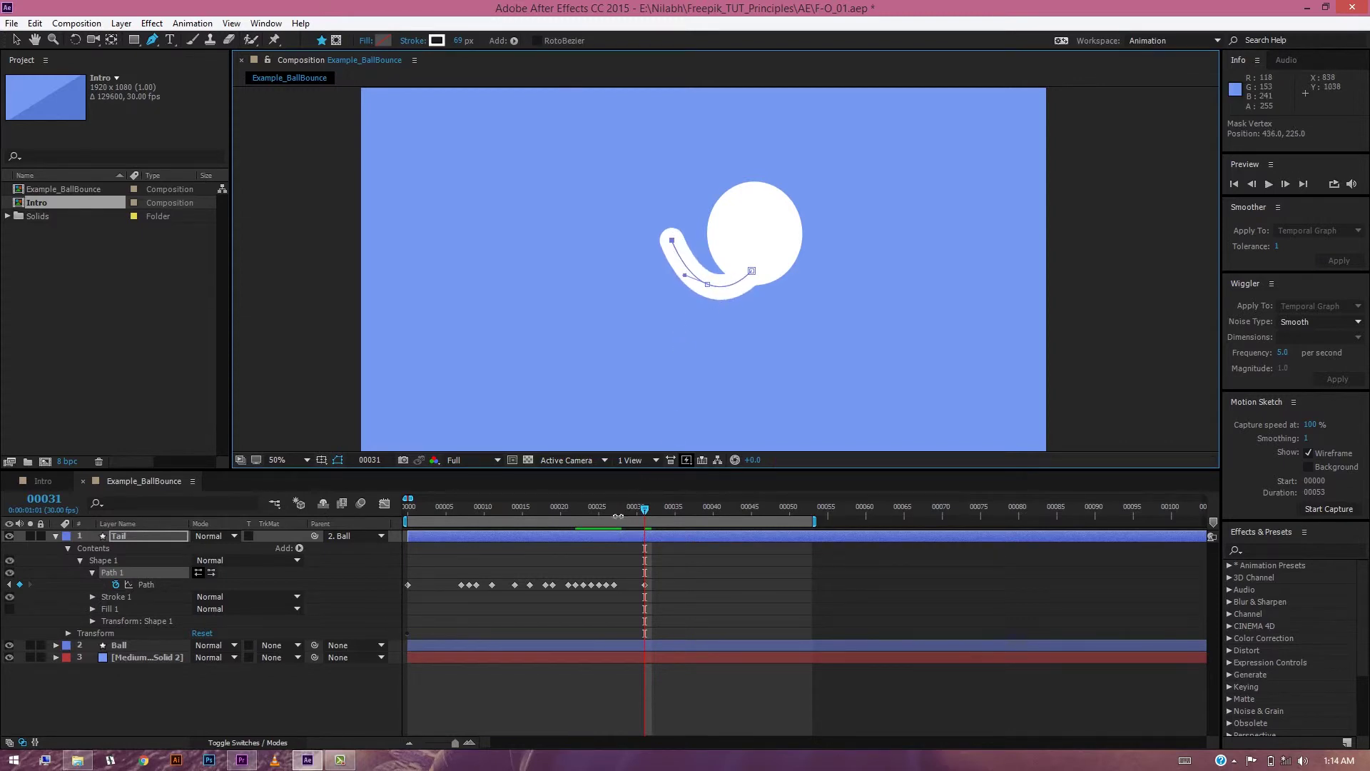
{"action": "left_click_drag", "start_coordinate": [601, 515], "coordinate": [639, 516]}
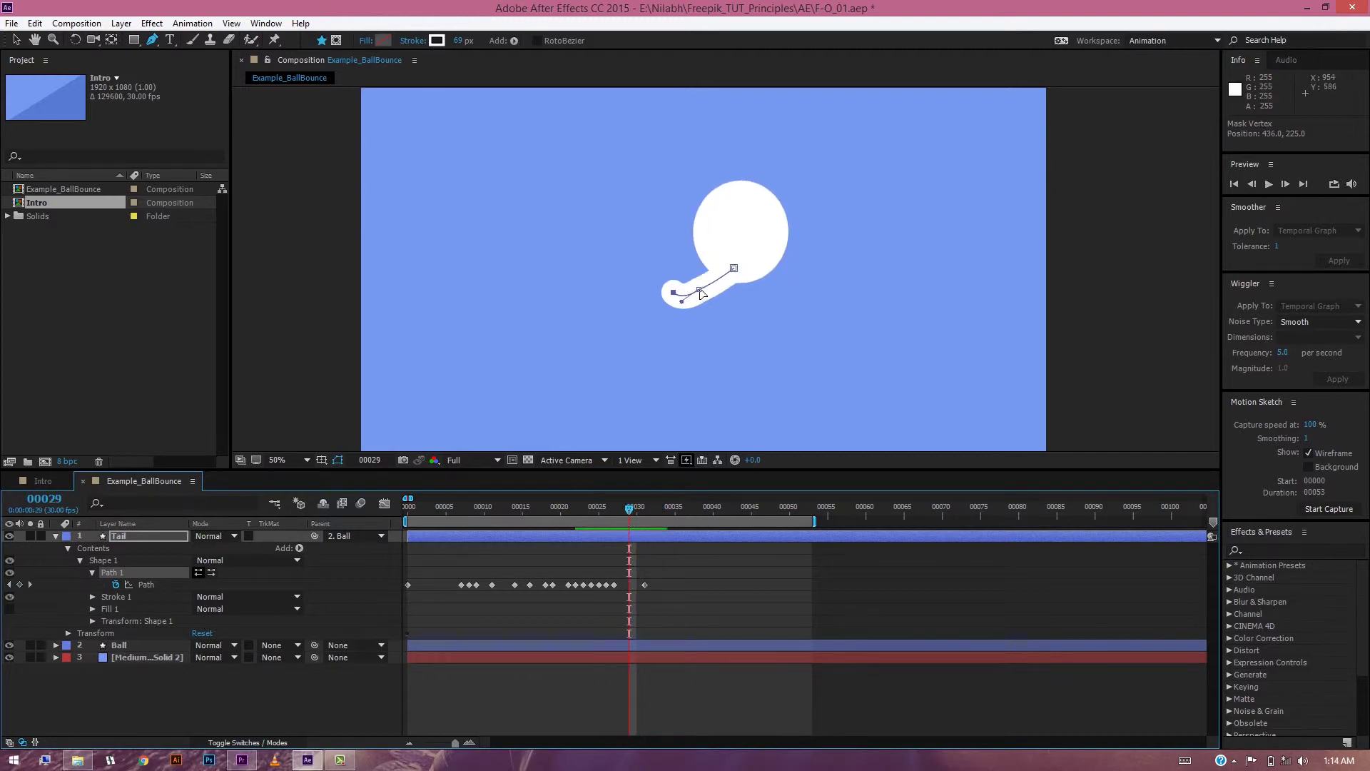
{"action": "left_click_drag", "start_coordinate": [702, 292], "coordinate": [703, 269]}
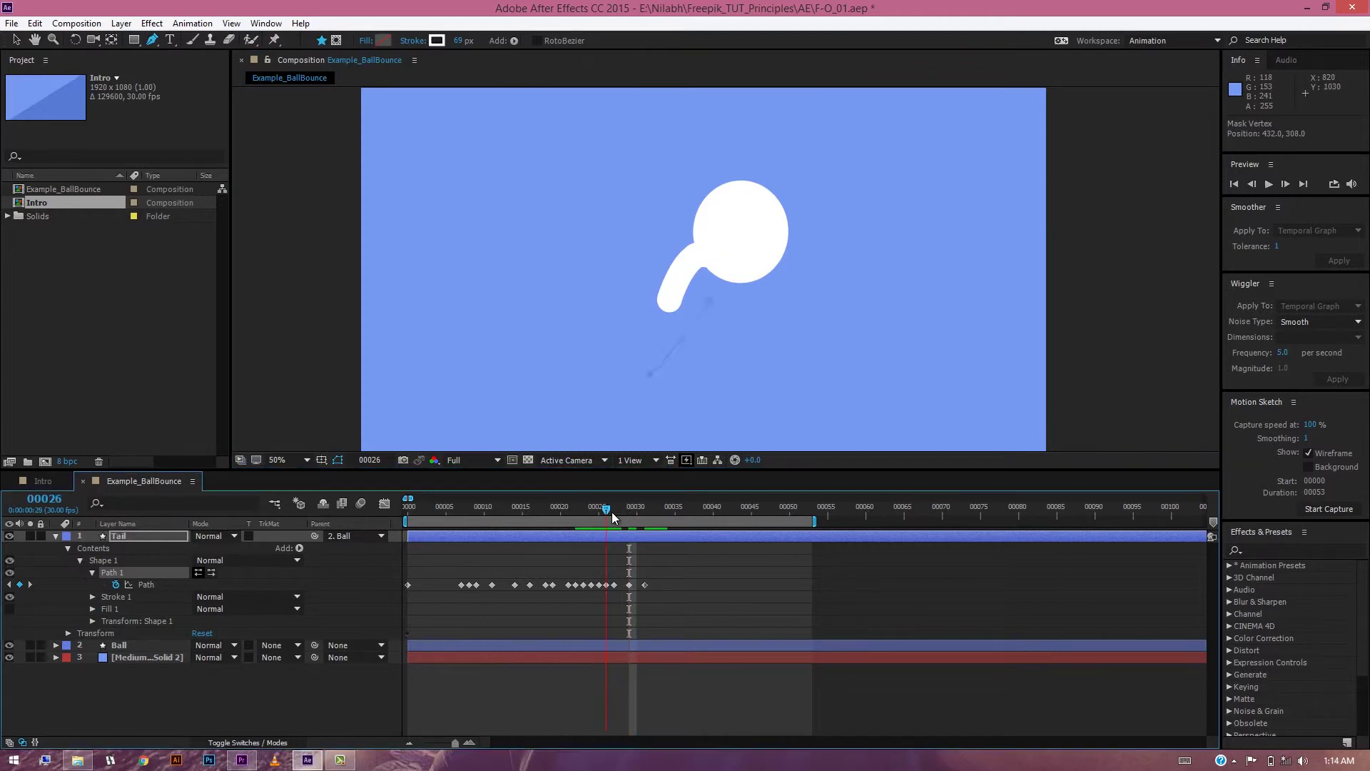
{"action": "left_click_drag", "start_coordinate": [611, 512], "coordinate": [647, 522]}
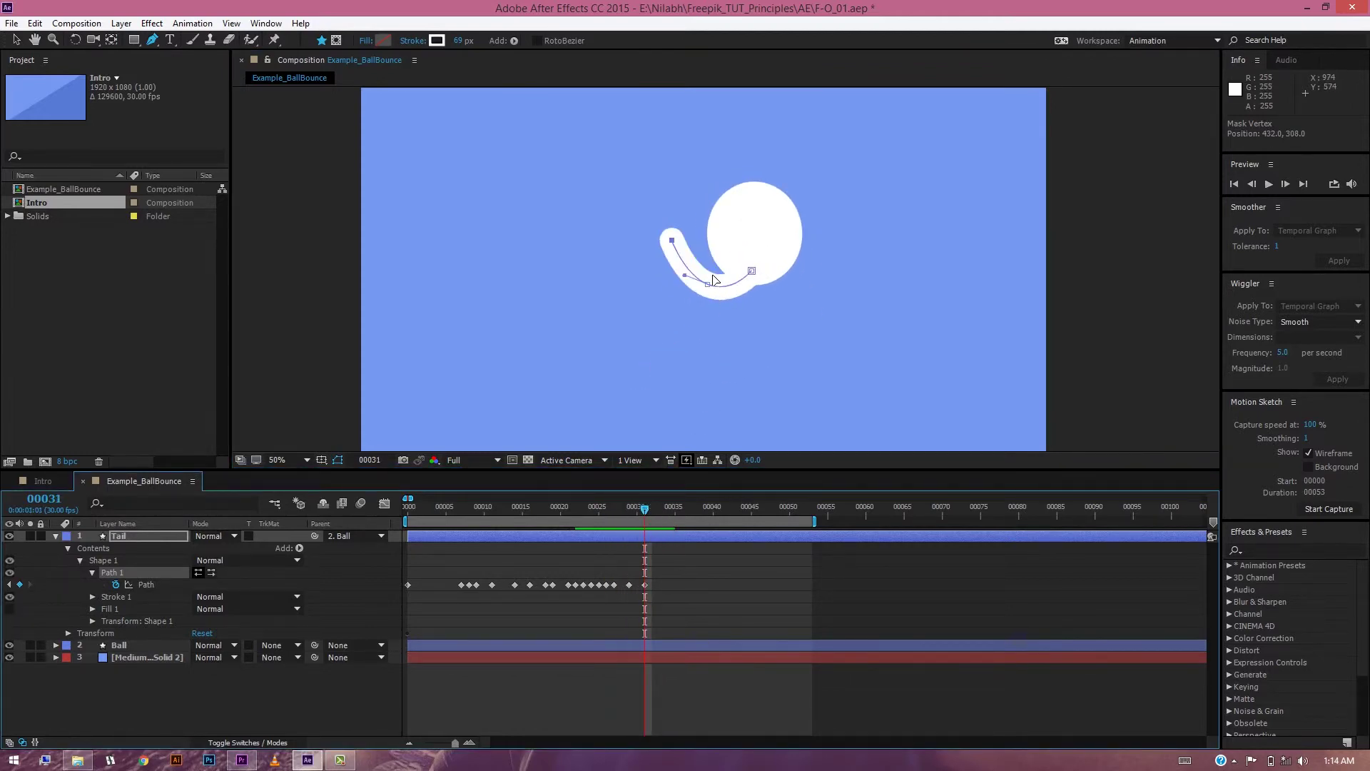
{"action": "left_click_drag", "start_coordinate": [714, 279], "coordinate": [717, 269]}
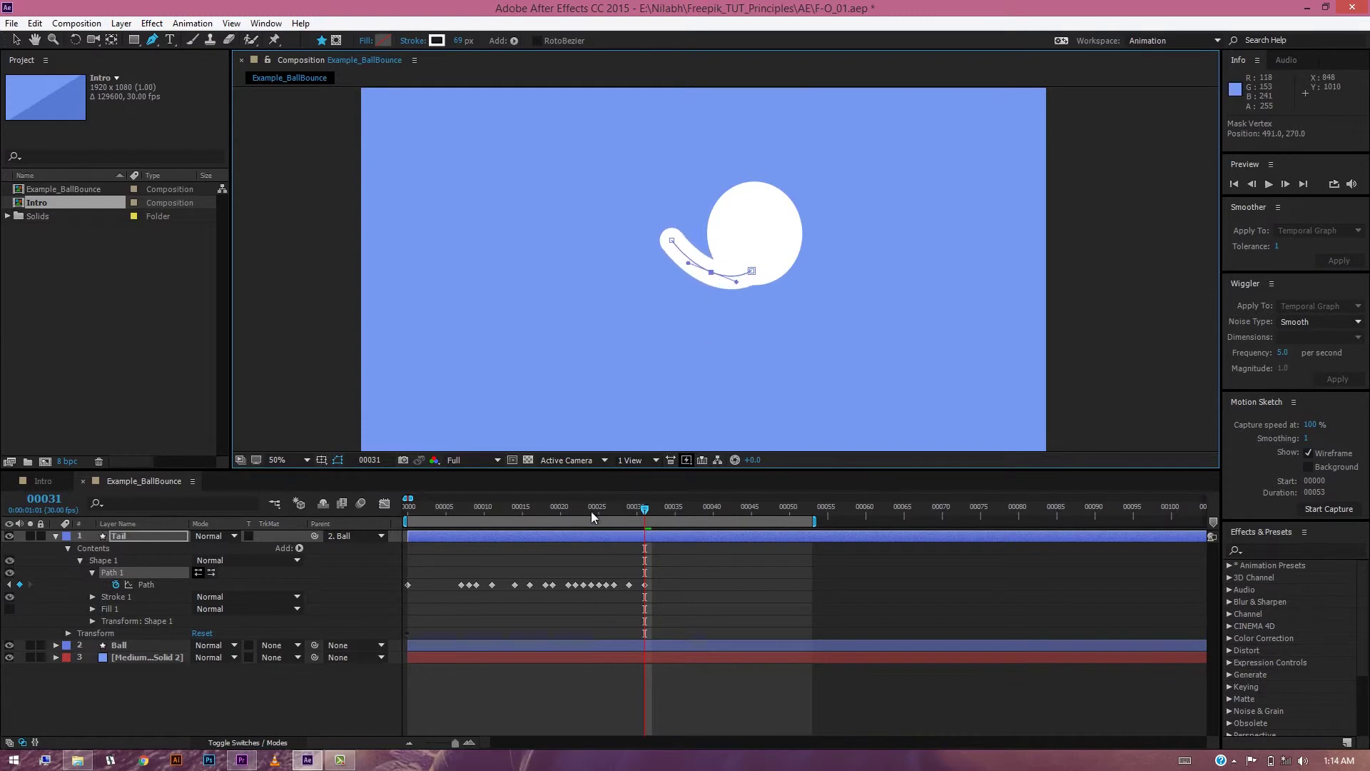
Play the animation from frame 0 to check the tail through the second bounce.
{"action": "left_click_drag", "start_coordinate": [591, 511], "coordinate": [365, 527]}
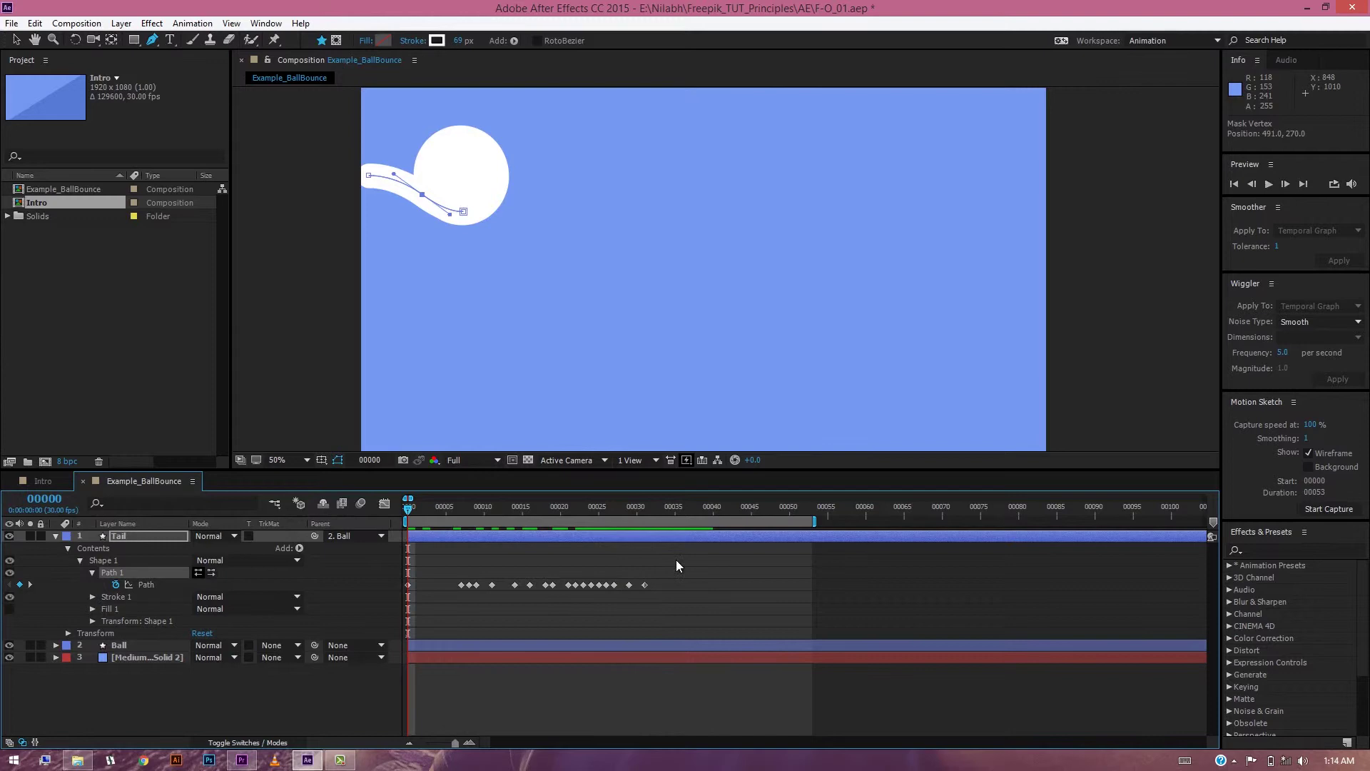
{"action": "key", "text": "space"}
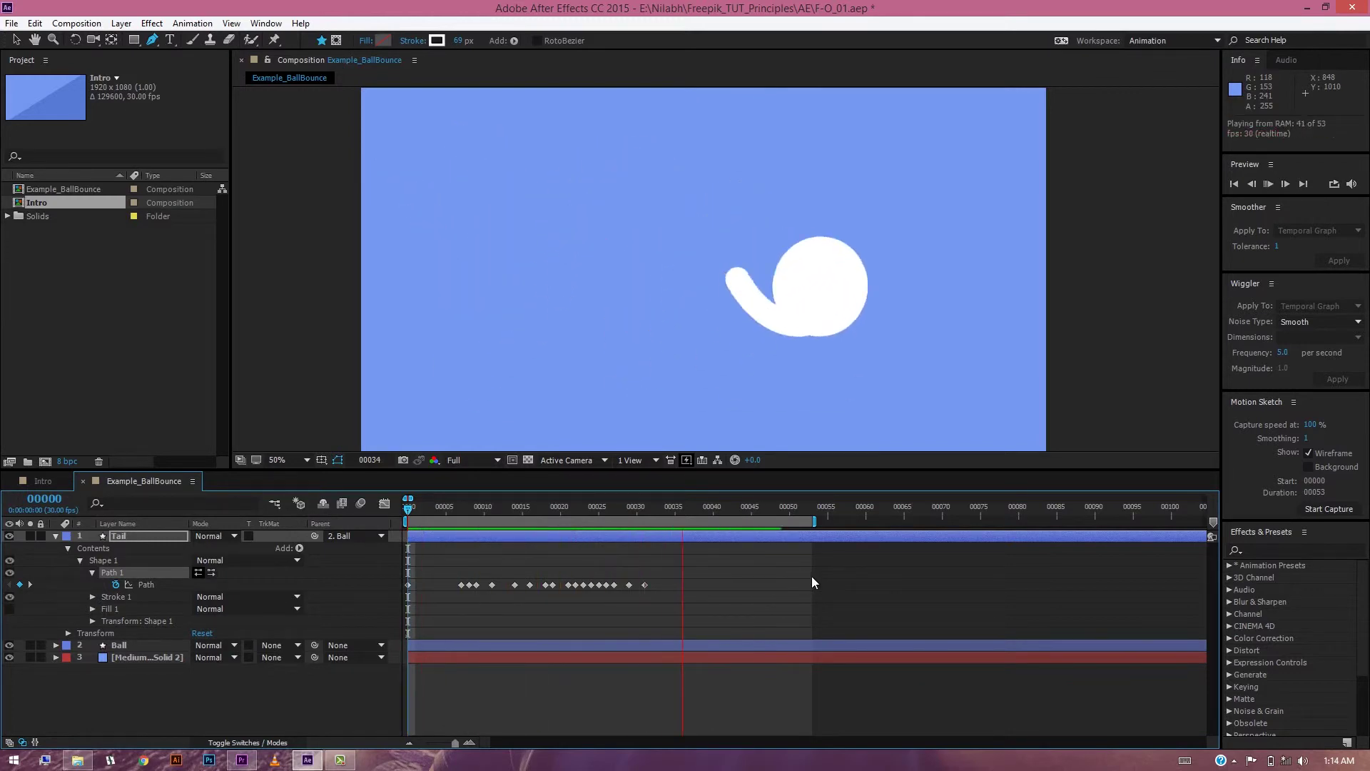
{"action": "key", "text": "space"}
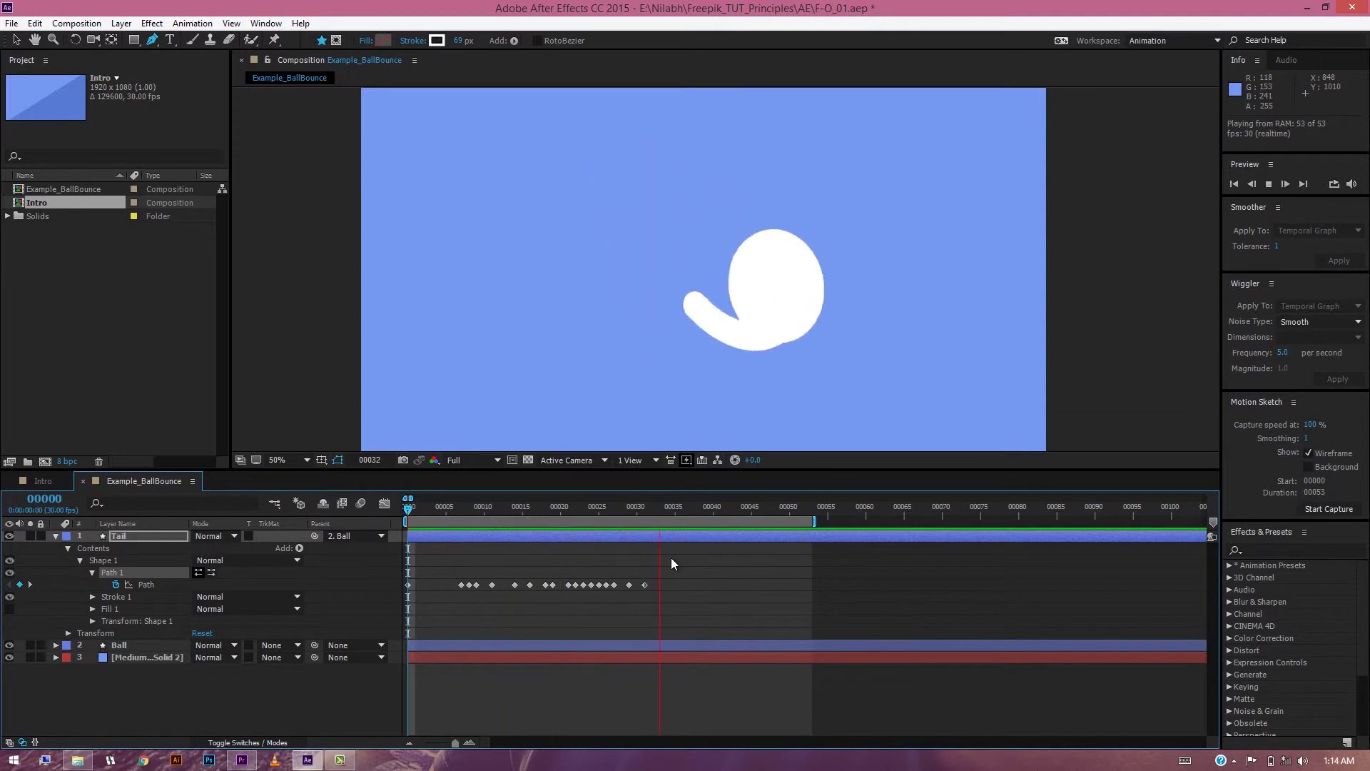
{"action": "key", "text": "space"}
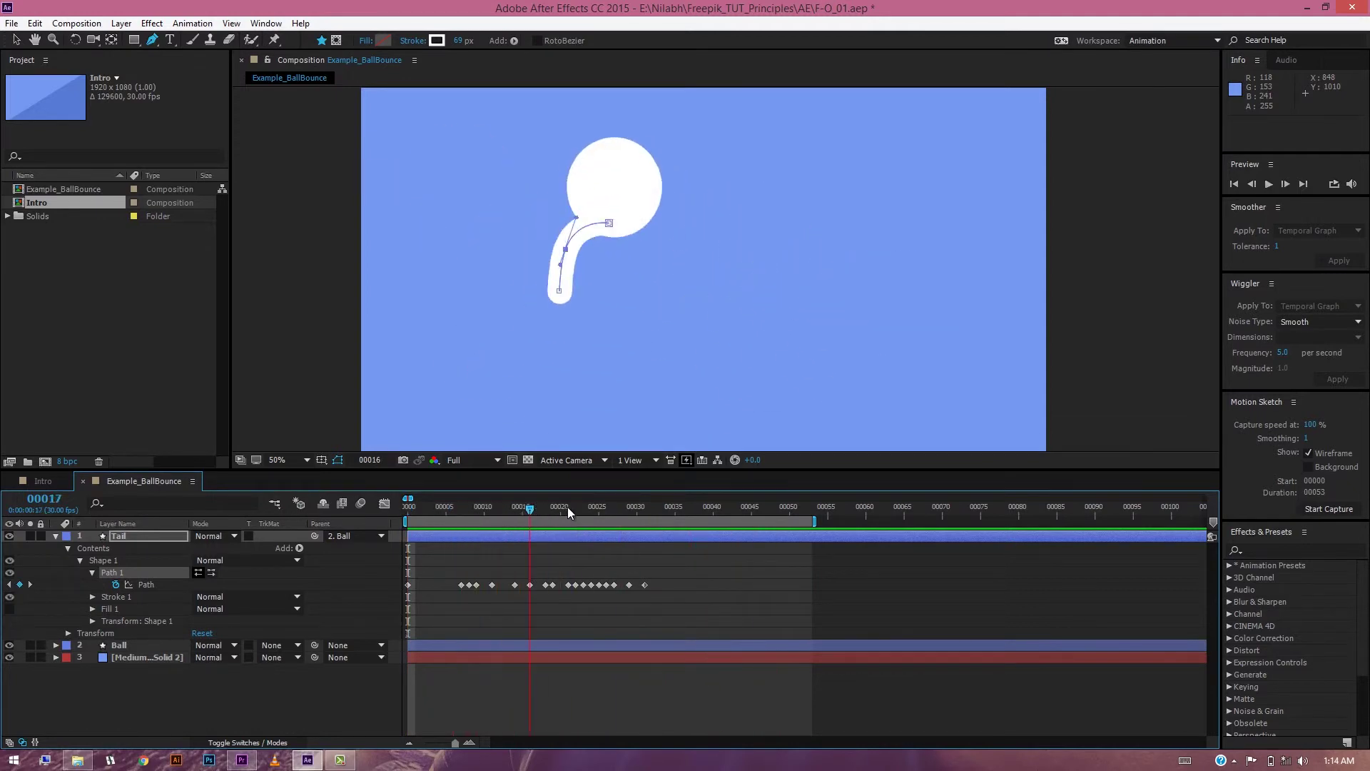
Raise the tail's middle point at frame 30, and keyframe a new tail pose at frame 35.
{"action": "left_click_drag", "start_coordinate": [571, 508], "coordinate": [648, 508]}
{"action": "left_click_drag", "start_coordinate": [699, 268], "coordinate": [694, 256]}
{"action": "left_click_drag", "start_coordinate": [636, 509], "coordinate": [675, 520]}
{"action": "left_click_drag", "start_coordinate": [708, 362], "coordinate": [728, 324]}
{"action": "left_click_drag", "start_coordinate": [747, 378], "coordinate": [755, 385]}
Keyframe the reshaped tail at frame 37 by adjusting its points, and add an in-between path keyframe at frame 36.
{"action": "left_click_drag", "start_coordinate": [623, 511], "coordinate": [690, 520]}
{"action": "left_click_drag", "start_coordinate": [778, 307], "coordinate": [771, 333]}
{"action": "left_click_drag", "start_coordinate": [754, 236], "coordinate": [757, 237]}
{"action": "left_click_drag", "start_coordinate": [752, 381], "coordinate": [751, 375]}
{"action": "left_click_drag", "start_coordinate": [695, 513], "coordinate": [683, 514]}
{"action": "left_click_drag", "start_coordinate": [739, 346], "coordinate": [741, 355]}
Keyframe the tail at frame 39, and curl its tip upward behind the ball at frame 41.
{"action": "left_click_drag", "start_coordinate": [710, 519], "coordinate": [722, 520]}
{"action": "left_click_drag", "start_coordinate": [783, 363], "coordinate": [789, 343]}
{"action": "left_click_drag", "start_coordinate": [721, 510], "coordinate": [706, 509]}
{"action": "left_click_drag", "start_coordinate": [768, 359], "coordinate": [771, 345]}
{"action": "left_click_drag", "start_coordinate": [705, 510], "coordinate": [721, 512]}
{"action": "left_click_drag", "start_coordinate": [788, 341], "coordinate": [771, 289]}
{"action": "left_click_drag", "start_coordinate": [803, 317], "coordinate": [804, 306]}
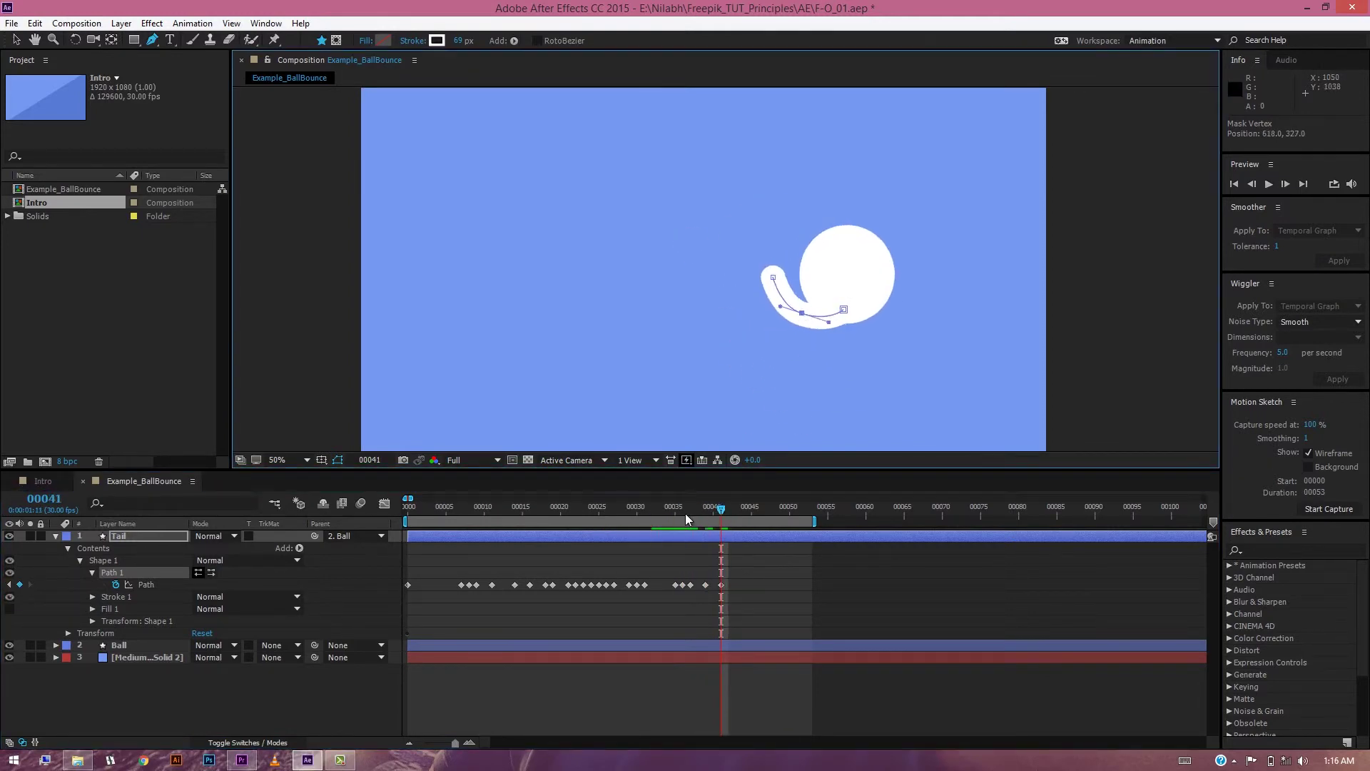
Add a tail path keyframe at frame 40, and refine the tip position at frame 41.
{"action": "left_click_drag", "start_coordinate": [720, 511], "coordinate": [713, 511]}
{"action": "left_click_drag", "start_coordinate": [772, 314], "coordinate": [767, 317]}
{"action": "left_click_drag", "start_coordinate": [714, 511], "coordinate": [721, 513]}
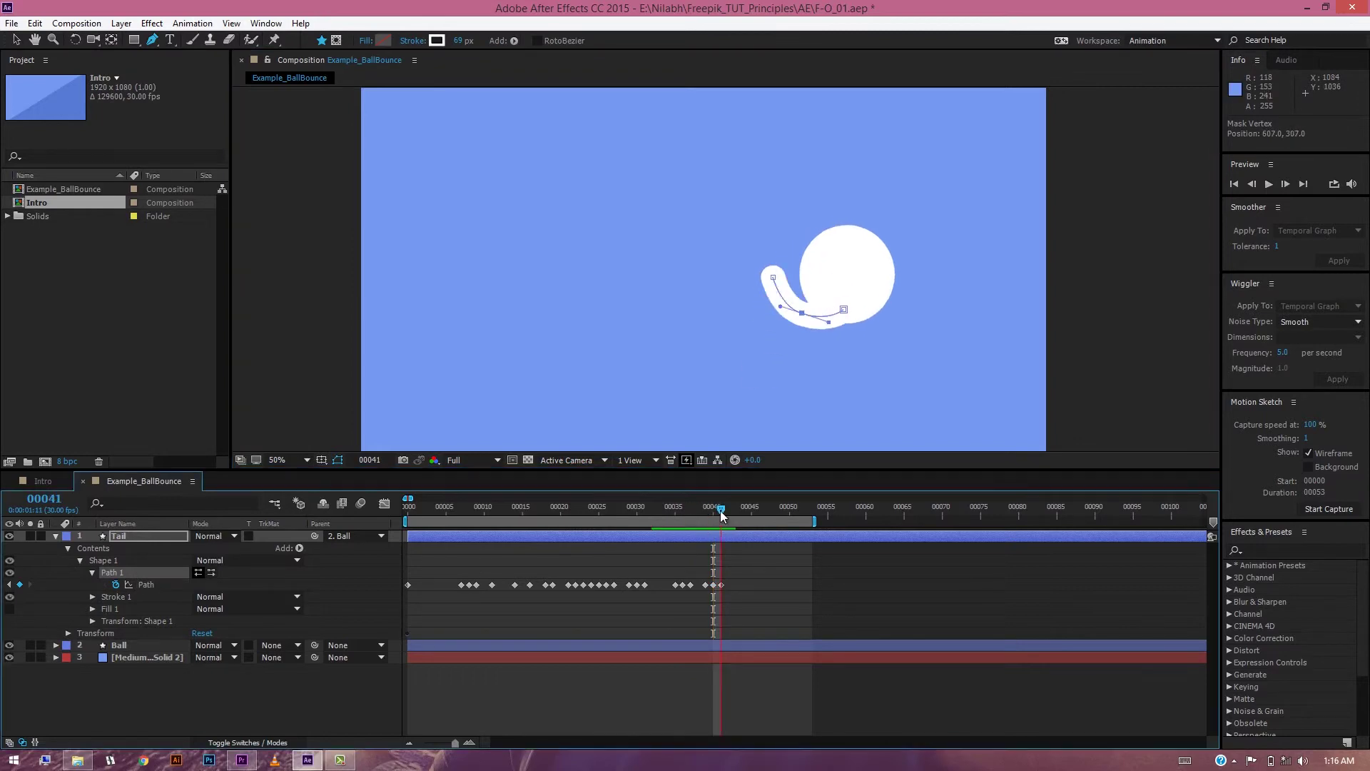
{"action": "left_click_drag", "start_coordinate": [770, 289], "coordinate": [761, 293]}
Keyframe the tail's new shape at frame 44, and adjust its path at frame 43.
{"action": "left_click_drag", "start_coordinate": [722, 511], "coordinate": [744, 521]}
{"action": "left_click_drag", "start_coordinate": [784, 367], "coordinate": [801, 335]}
{"action": "left_click_drag", "start_coordinate": [828, 376], "coordinate": [828, 378]}
{"action": "left_click_drag", "start_coordinate": [747, 510], "coordinate": [735, 518]}
{"action": "left_click_drag", "start_coordinate": [824, 337], "coordinate": [829, 327]}
Keyframe the tail path at frames 46 and 48 so it trails downward behind the ball.
{"action": "left_click_drag", "start_coordinate": [736, 511], "coordinate": [756, 531]}
{"action": "left_click_drag", "start_coordinate": [836, 334], "coordinate": [842, 349]}
{"action": "left_click_drag", "start_coordinate": [820, 291], "coordinate": [862, 343]}
{"action": "key", "text": "Page_Down"}
{"action": "key", "text": "Page_Down"}
{"action": "left_click_drag", "start_coordinate": [836, 360], "coordinate": [833, 364]}
Raise the tail tip at frame 50, and keyframe frame 52 with the tip higher and the middle point nearer the ball.
{"action": "left_click_drag", "start_coordinate": [776, 510], "coordinate": [794, 530]}
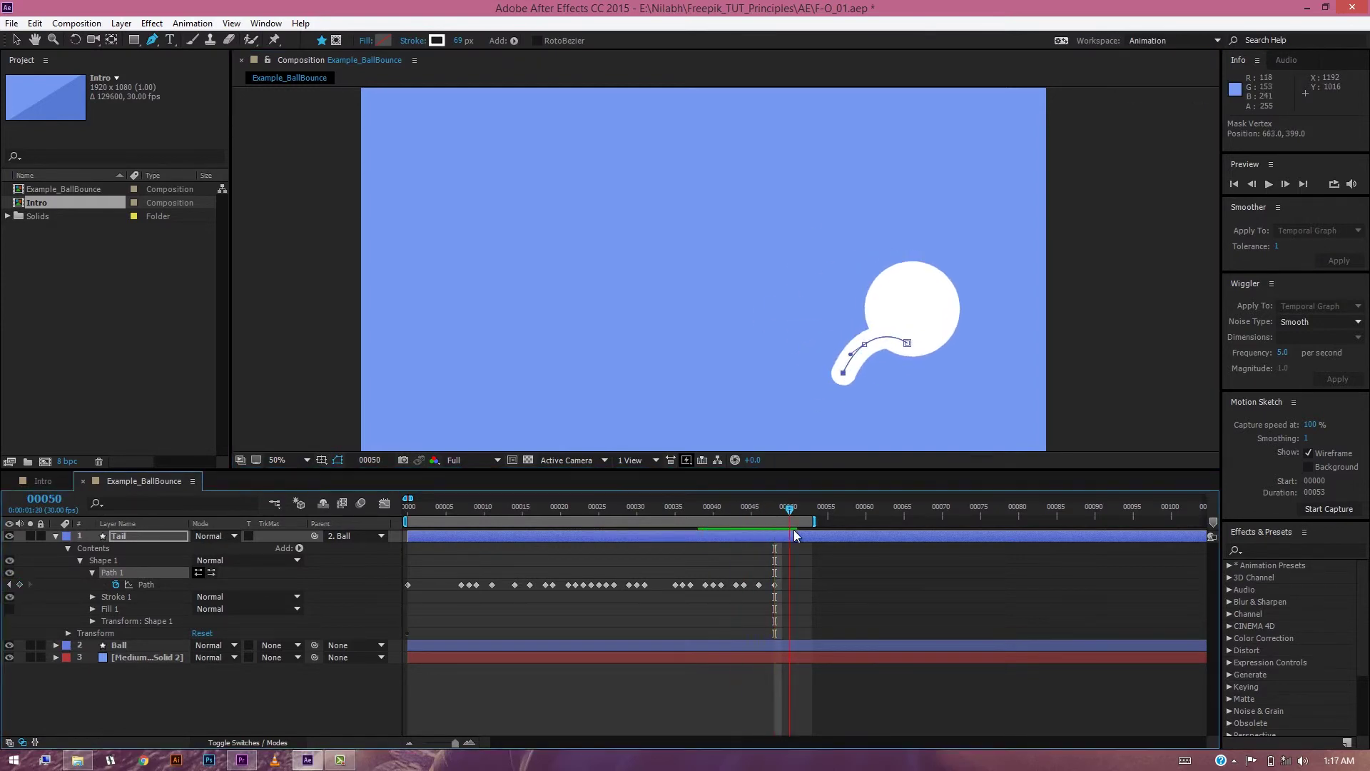
{"action": "left_click_drag", "start_coordinate": [893, 333], "coordinate": [830, 348]}
{"action": "left_click_drag", "start_coordinate": [791, 510], "coordinate": [804, 522]}
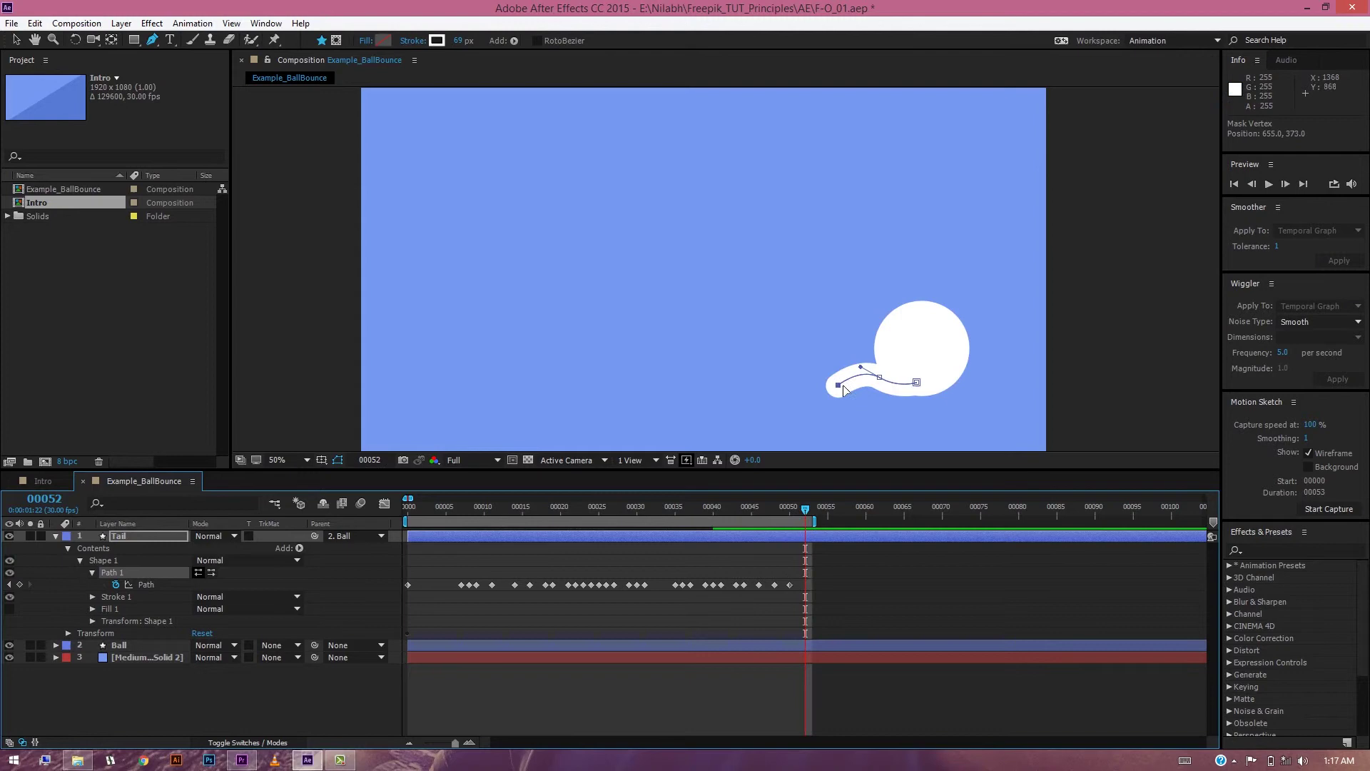
{"action": "left_click_drag", "start_coordinate": [839, 387], "coordinate": [850, 345]}
{"action": "left_click_drag", "start_coordinate": [879, 377], "coordinate": [903, 387]}
Play the full bounce from frame 0 to review the tail's follow-through.
{"action": "left_click_drag", "start_coordinate": [805, 511], "coordinate": [381, 520]}
{"action": "key", "text": "space"}
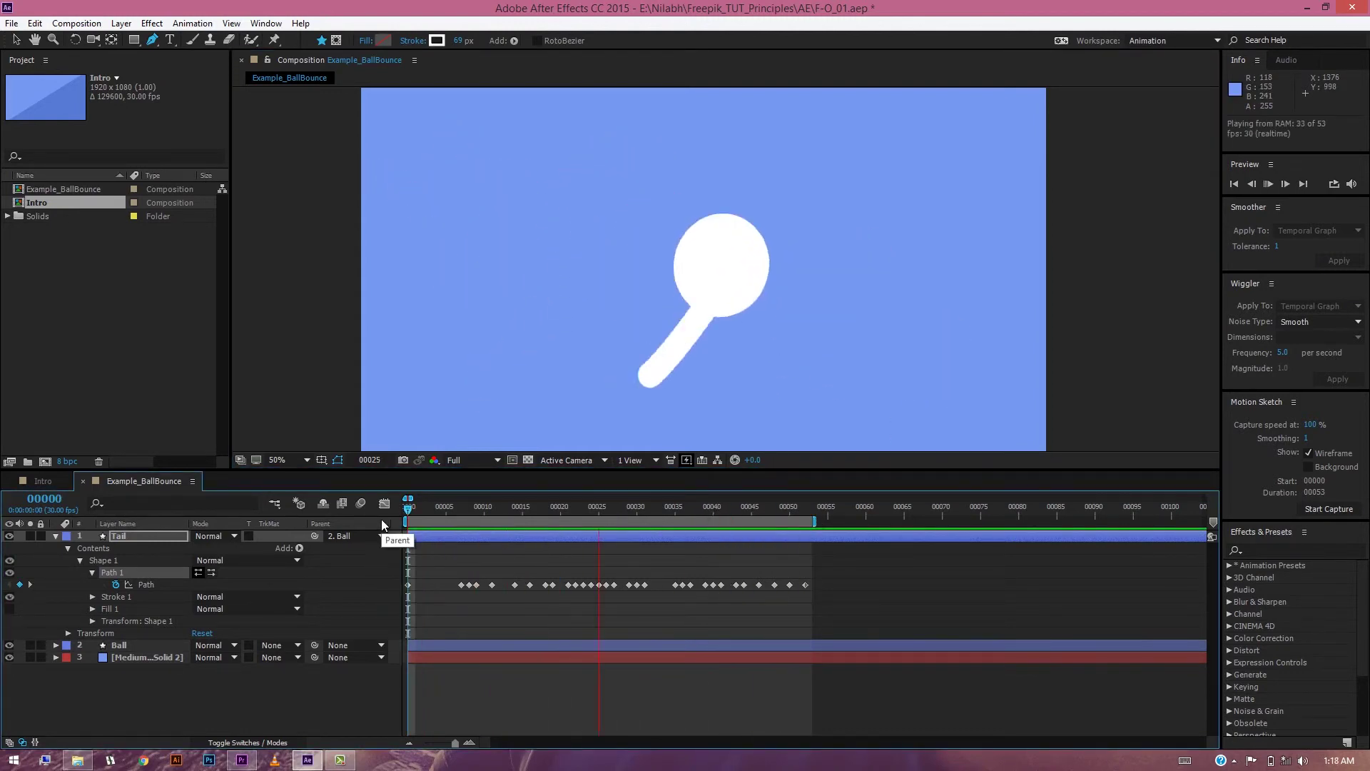